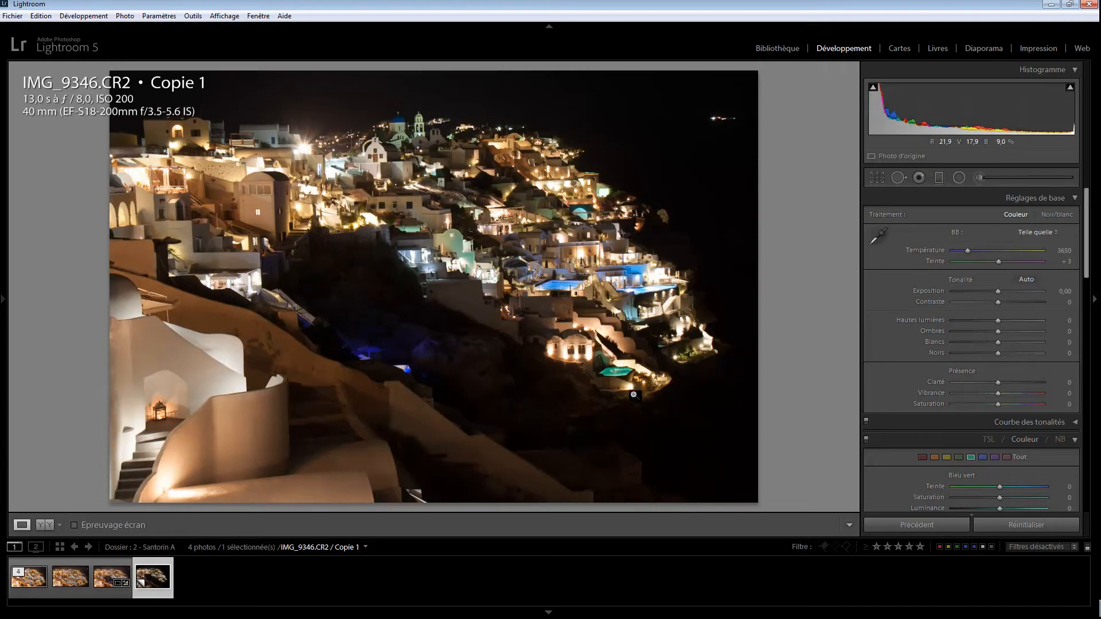
Step: View the previously edited versions of the Santorini night photo for comparison
left_click(116, 594)
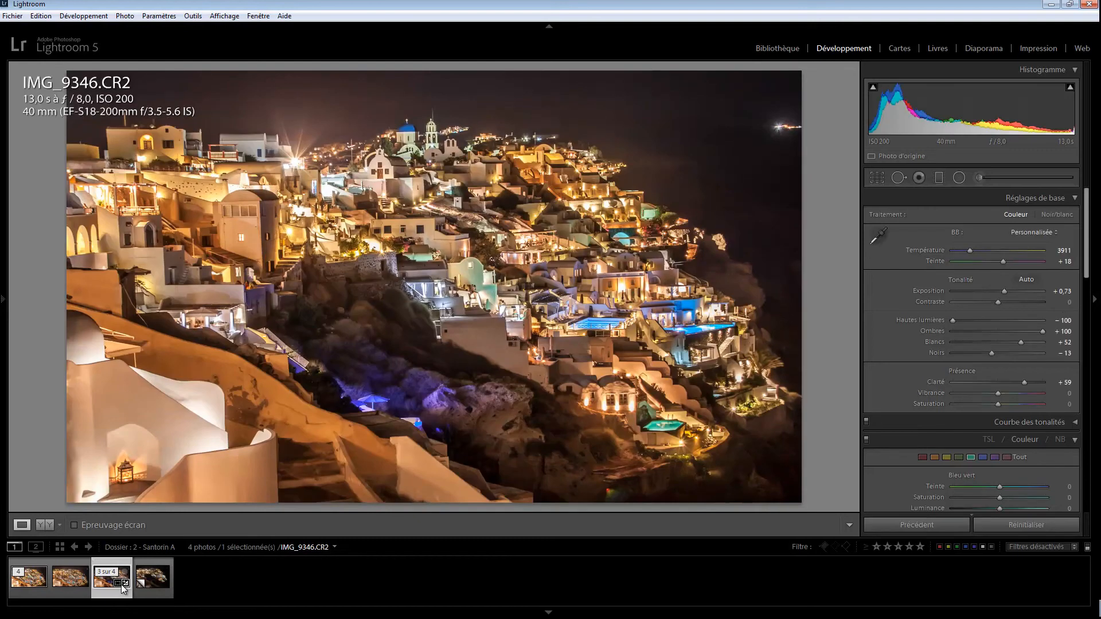
left_click(74, 589)
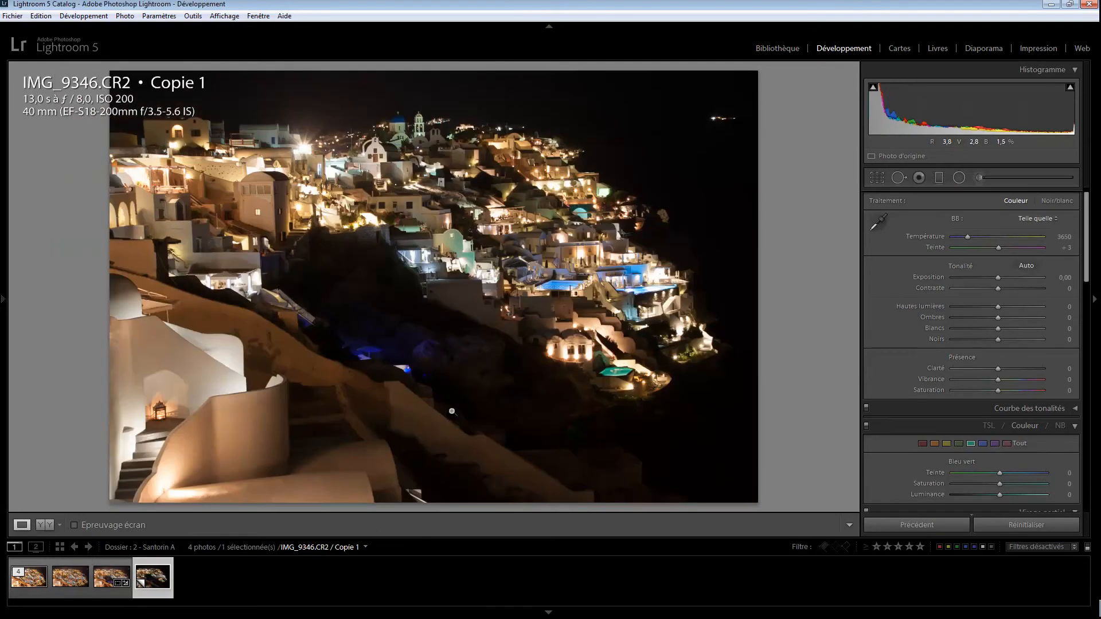
Step: Crop away a strip along the lower edge of the unedited virtual copy of IMG_9346.CR2
left_click(877, 177)
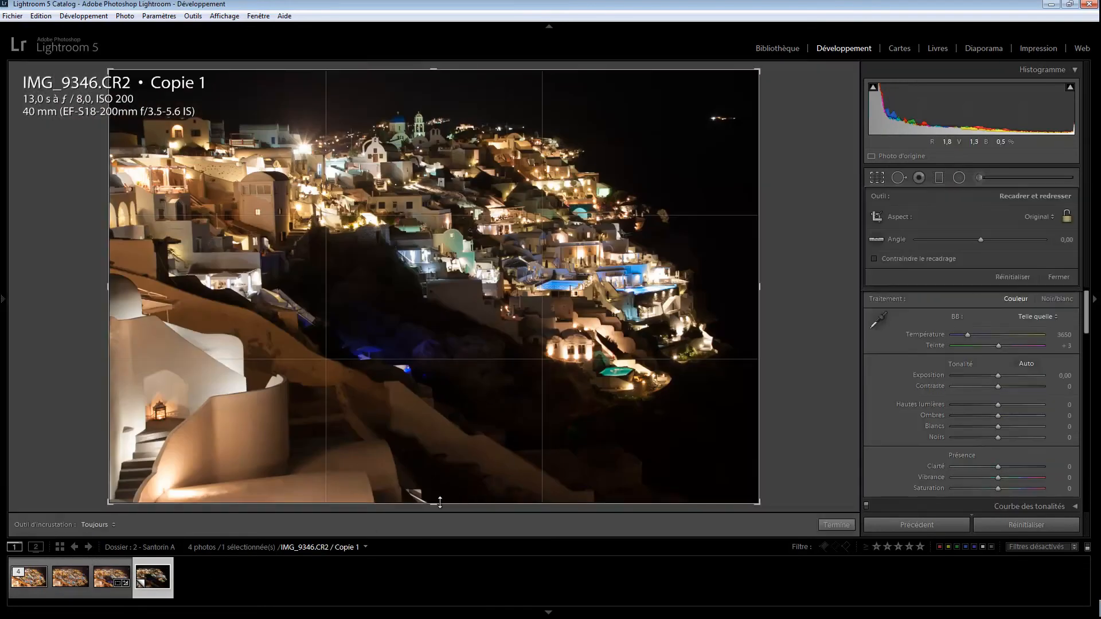
left_click_drag(423, 501, 429, 482)
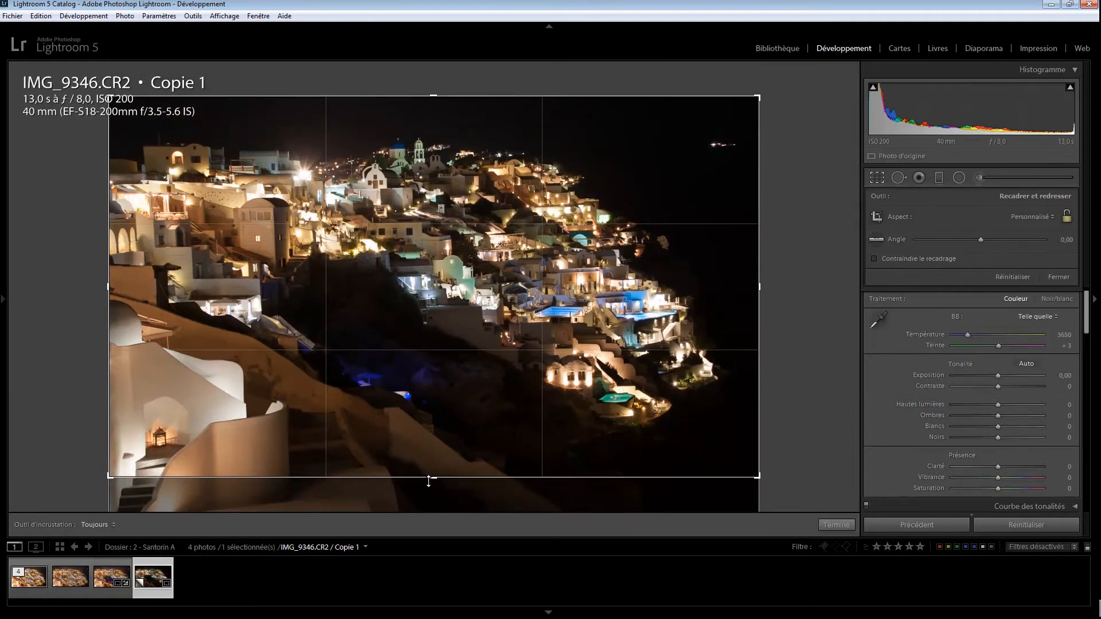
key("Return")
Step: Enable the lens profile correction and chromatic aberration removal for the photo
scroll(973, 352, "down", 5)
scroll(973, 352, "up", 3)
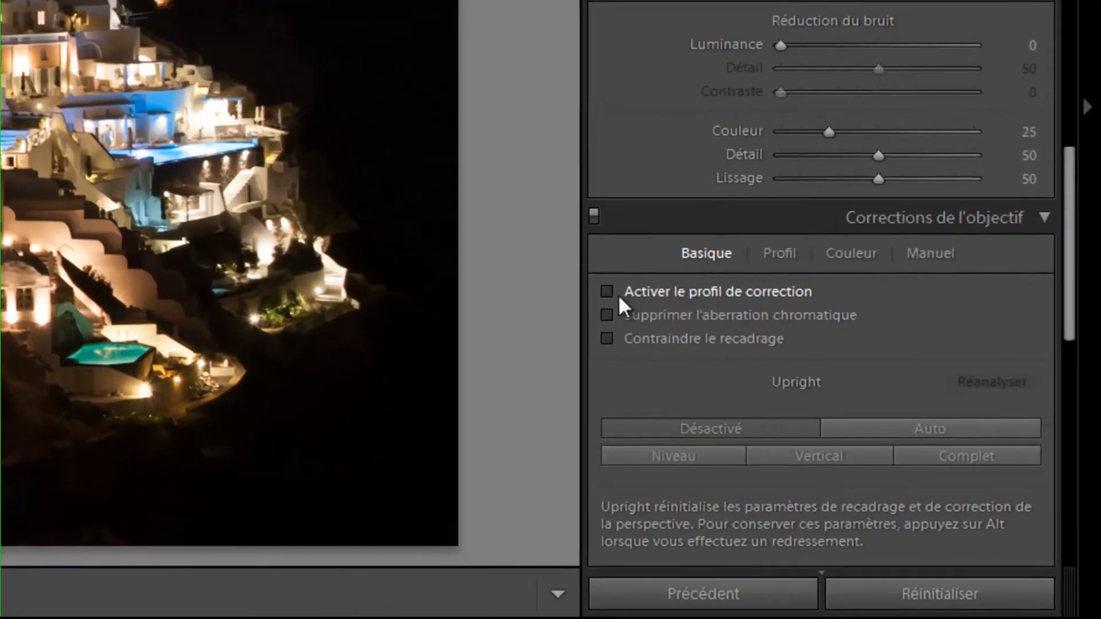
left_click(607, 292)
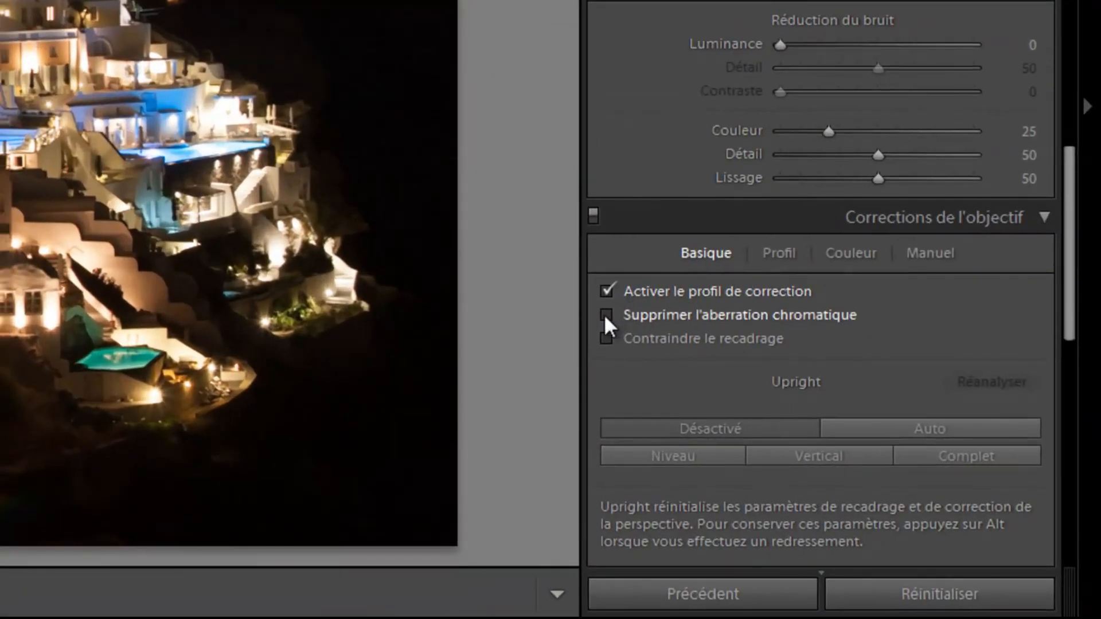
scroll(876, 334, "up", 10)
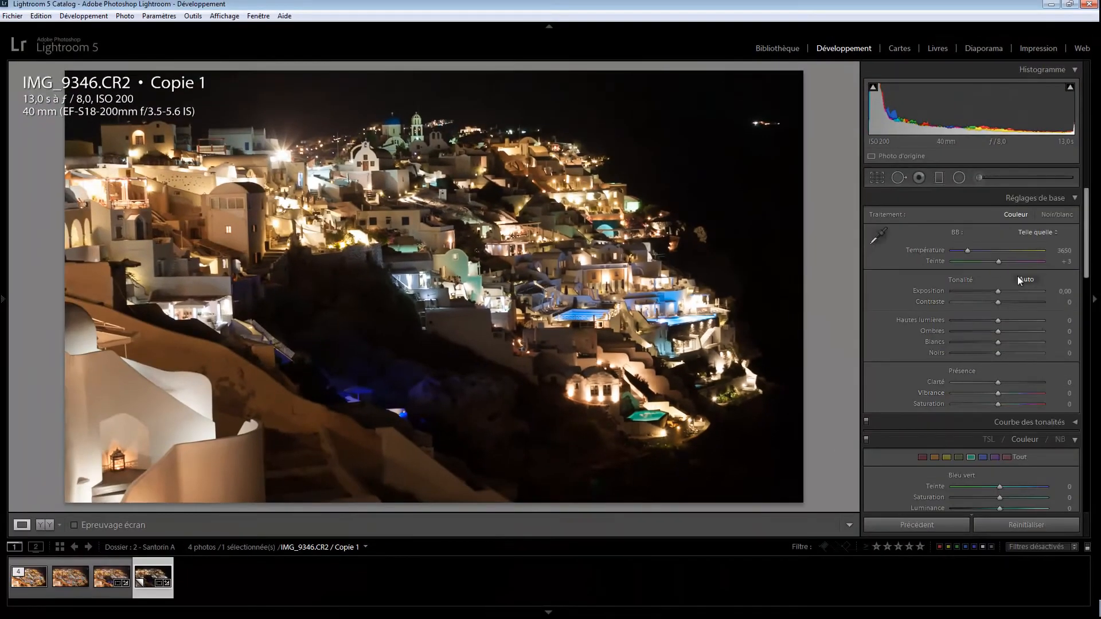
Step: Adjust the tonality with highlights at −30, shadows at +100, whites at +15 and blacks at −17
left_click_drag(998, 321, 1049, 339)
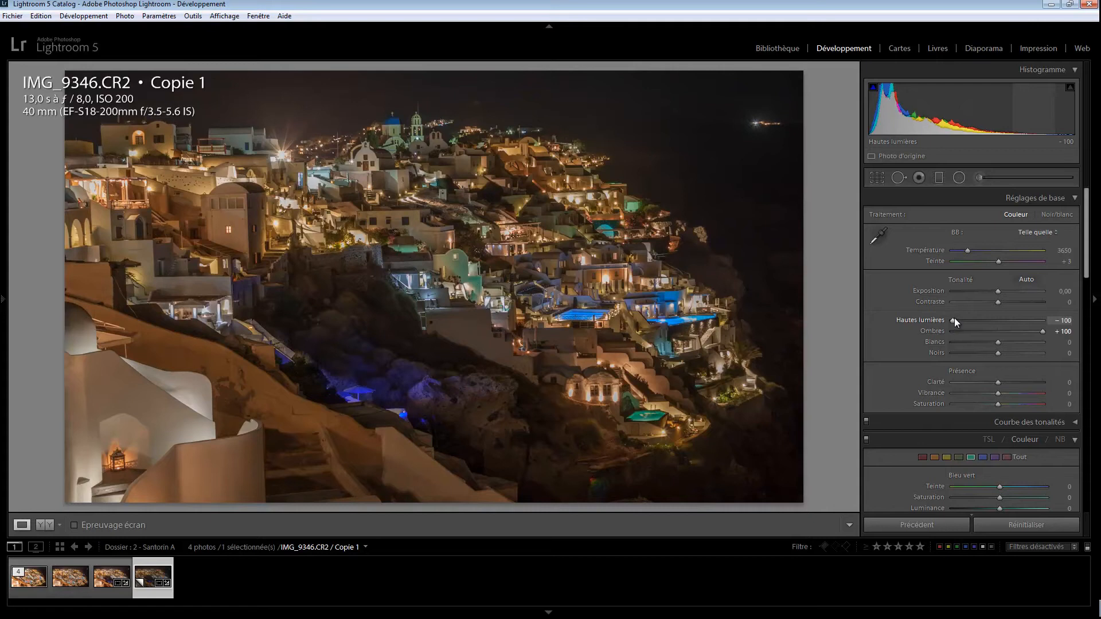
left_click_drag(951, 320, 982, 323)
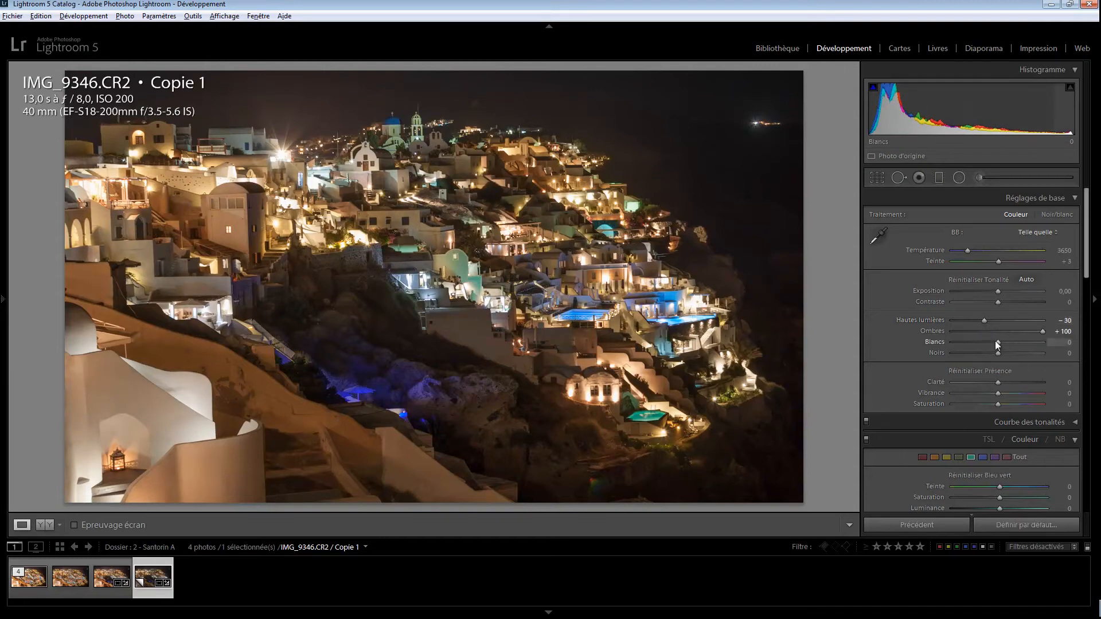
mouse_move(998, 343)
left_mouse_down()
mouse_move(1013, 343)
mouse_move(991, 355)
left_mouse_up()
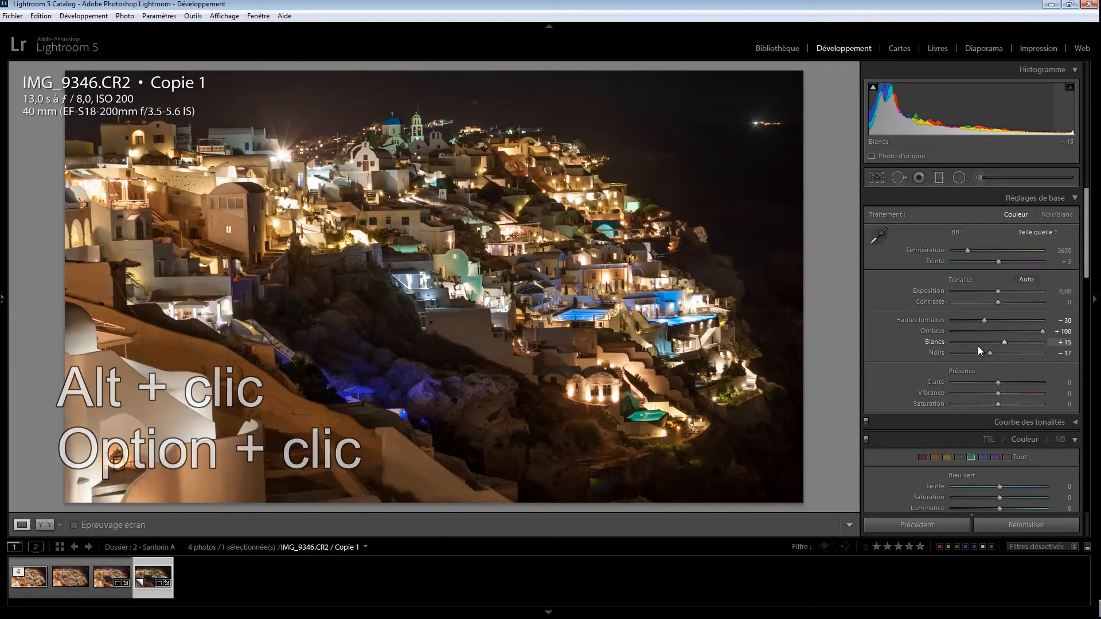
Step: Set exposure to +0.73, clarity to +45, white balance temperature to 3975 and tint to +14
left_click_drag(999, 293, 1003, 292)
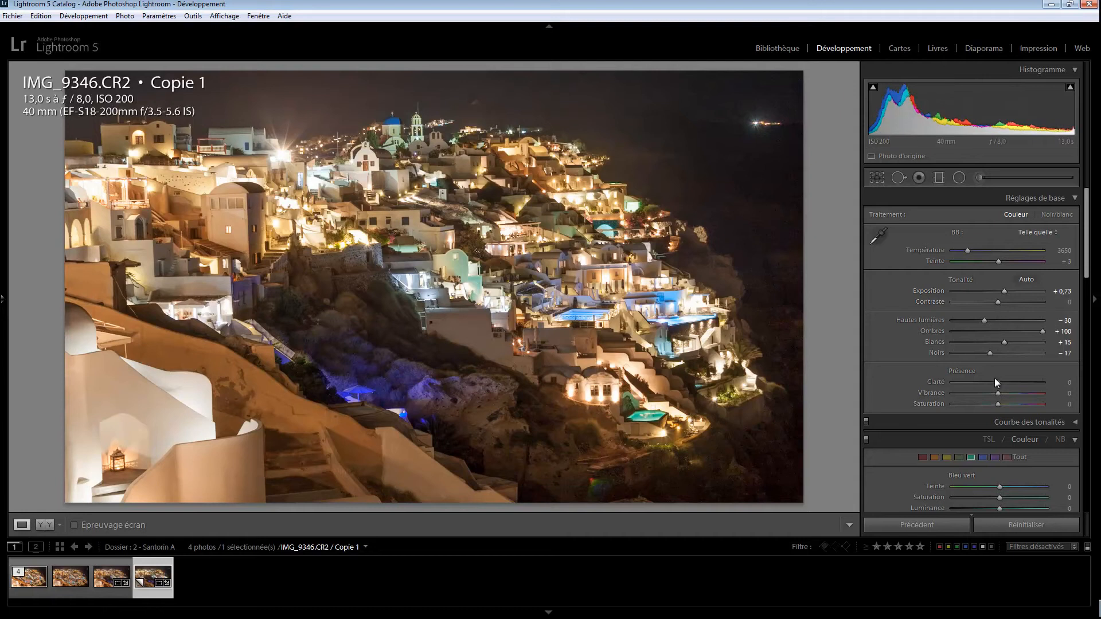
left_click_drag(997, 382, 1016, 382)
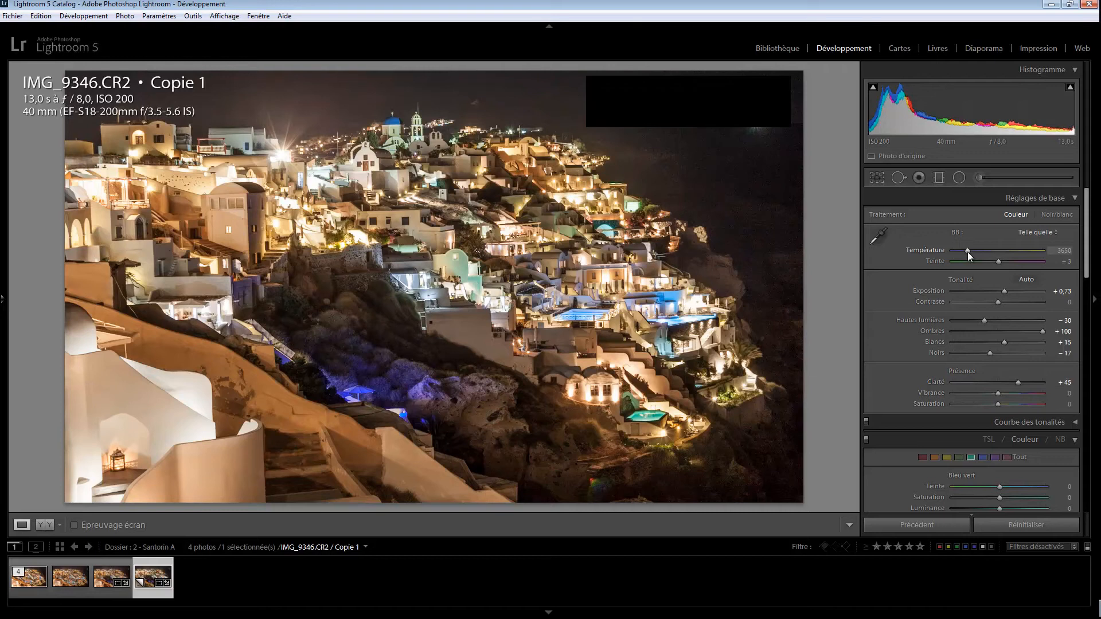
left_click_drag(968, 252, 1003, 262)
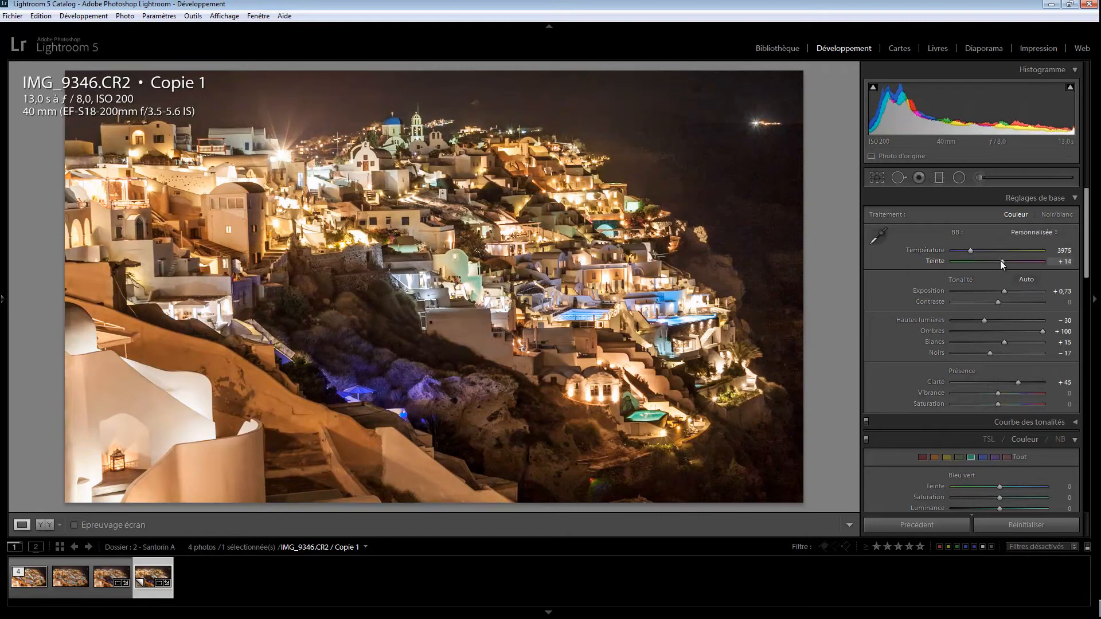
Step: Reduce the noise in the dark areas with luminance reduction at 48 and colour reduction at 73
left_click(669, 199)
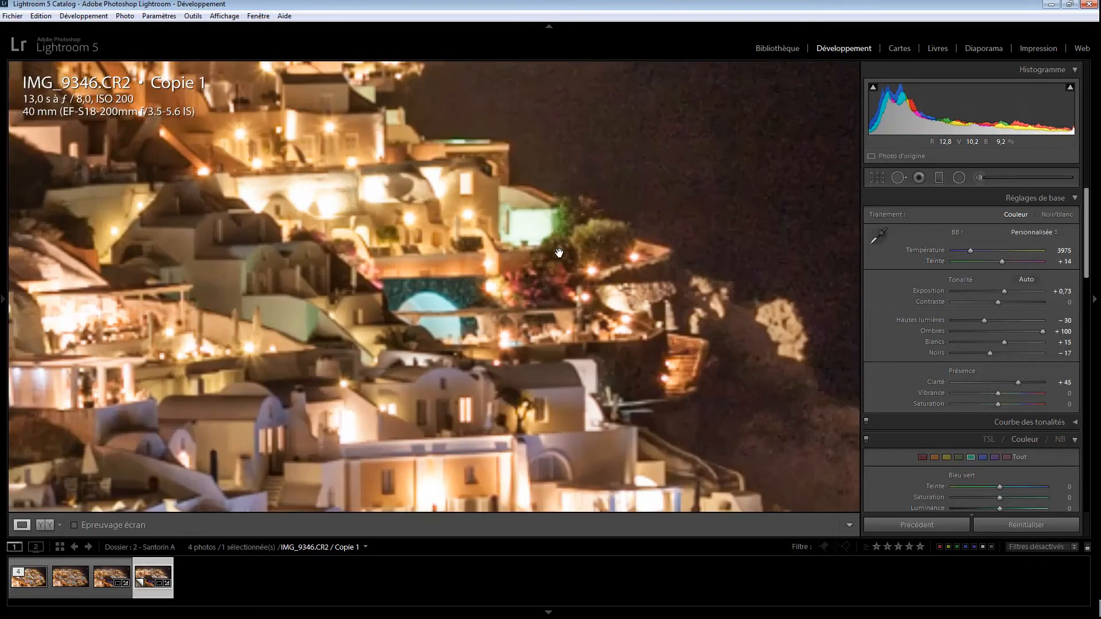
left_click_drag(462, 312, 496, 254)
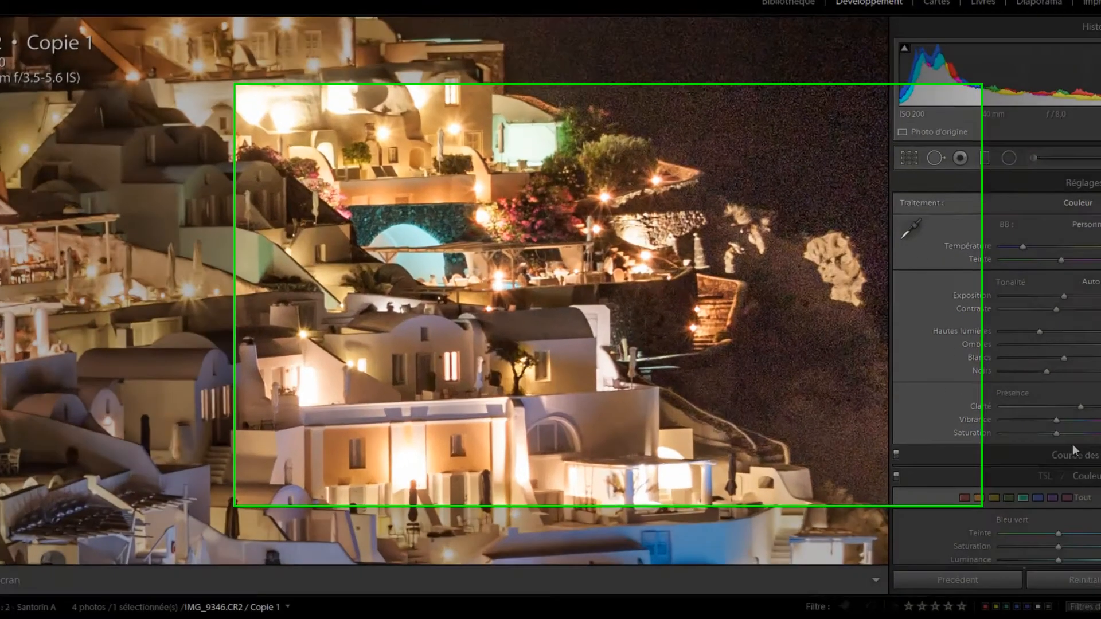
scroll(1035, 344, "down", 5)
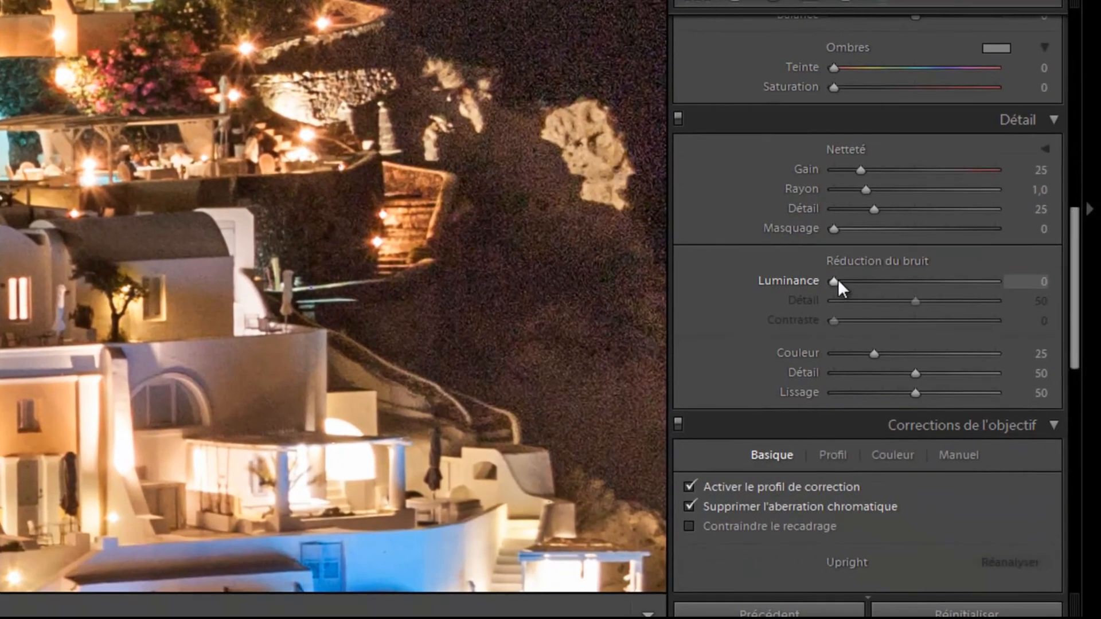
left_click_drag(835, 281, 908, 280)
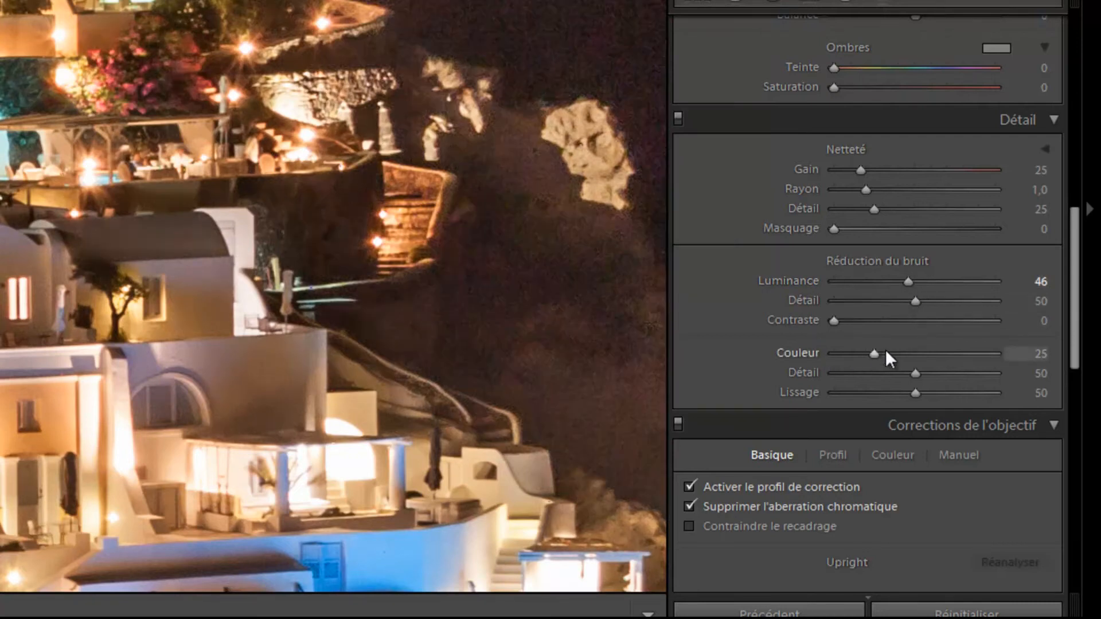
left_click_drag(873, 352, 920, 352)
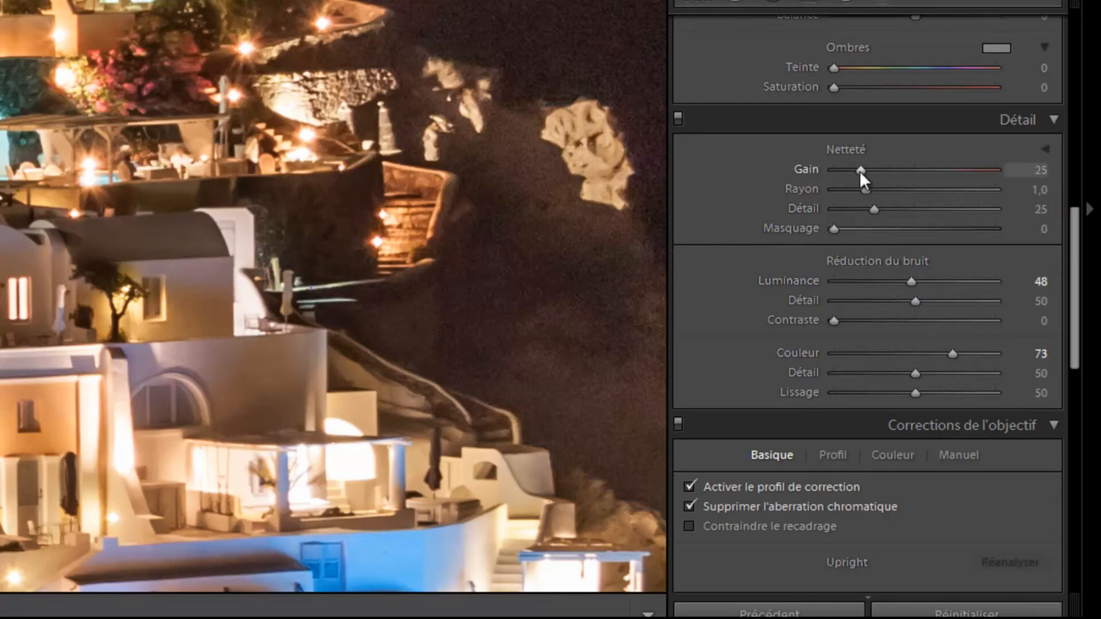
Step: Sharpen the photo with a gain of 80 and a masking value of 31
left_click_drag(860, 170, 920, 170)
left_click(307, 113)
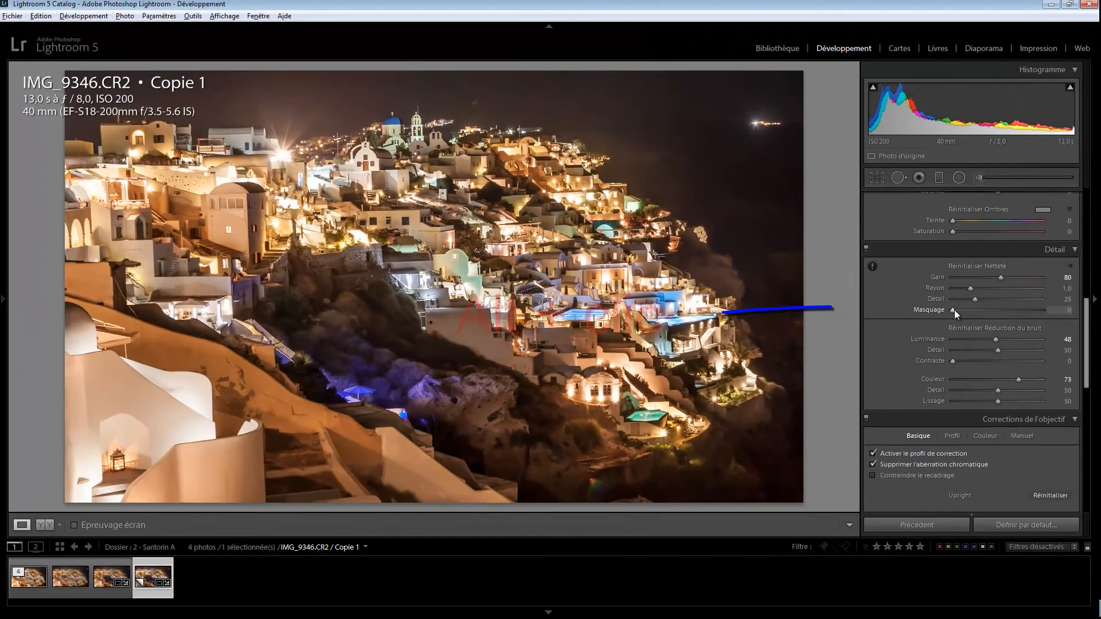
left_click(837, 228, "alt")
left_click_drag(954, 310, 975, 308)
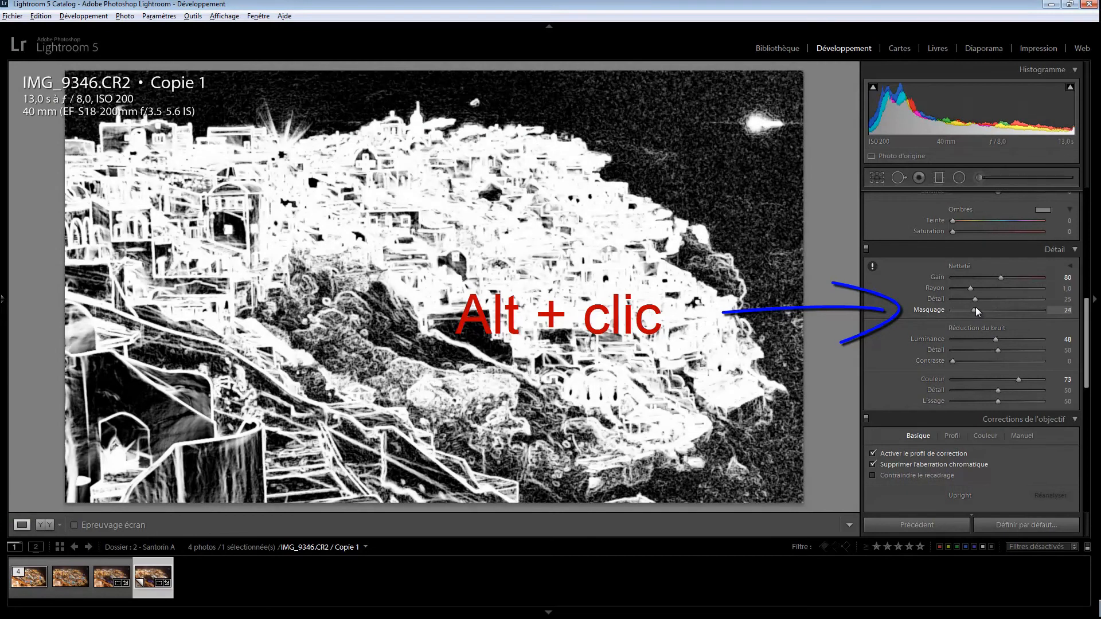
left_click_drag(975, 307, 982, 305)
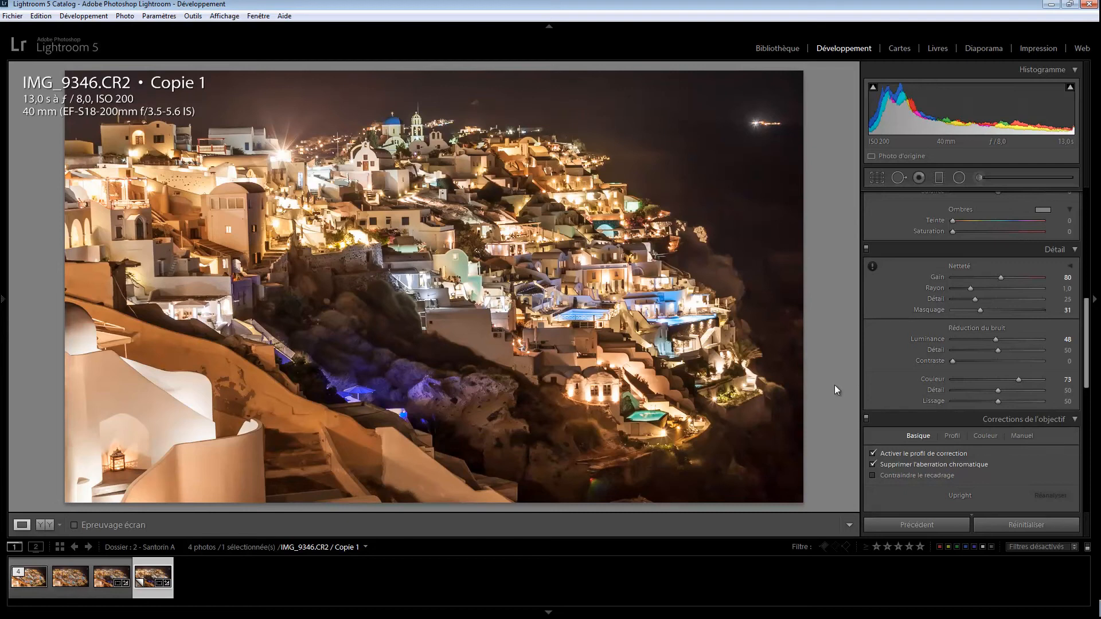
Step: Open the developed virtual copy in Adobe Photoshop CS5 for further editing
right_click(158, 594)
mouse_move(232, 344)
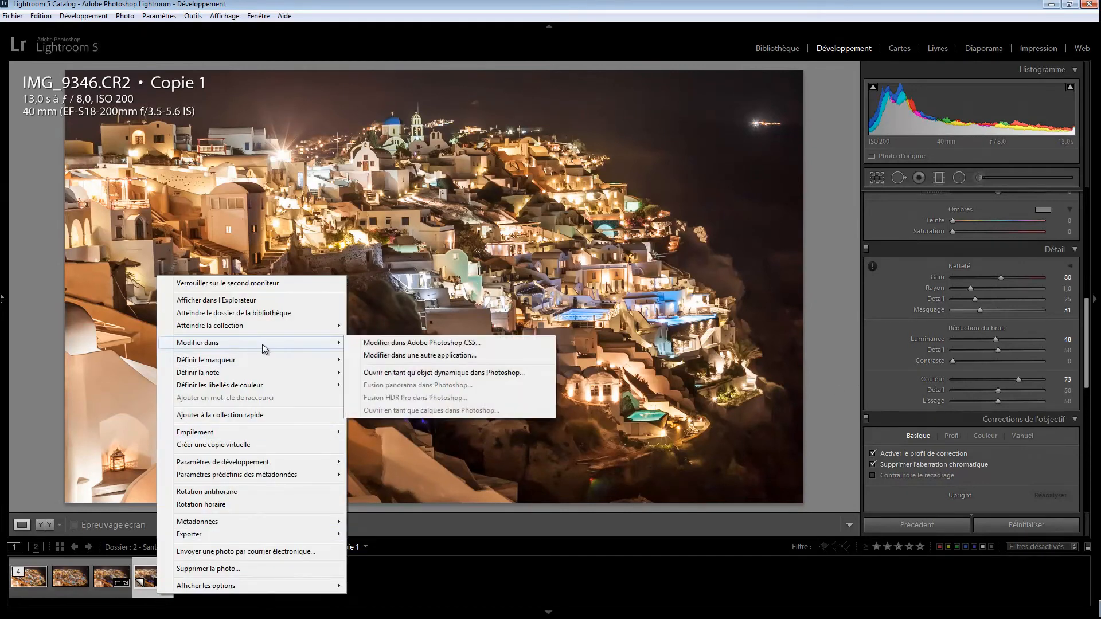
left_click(422, 342)
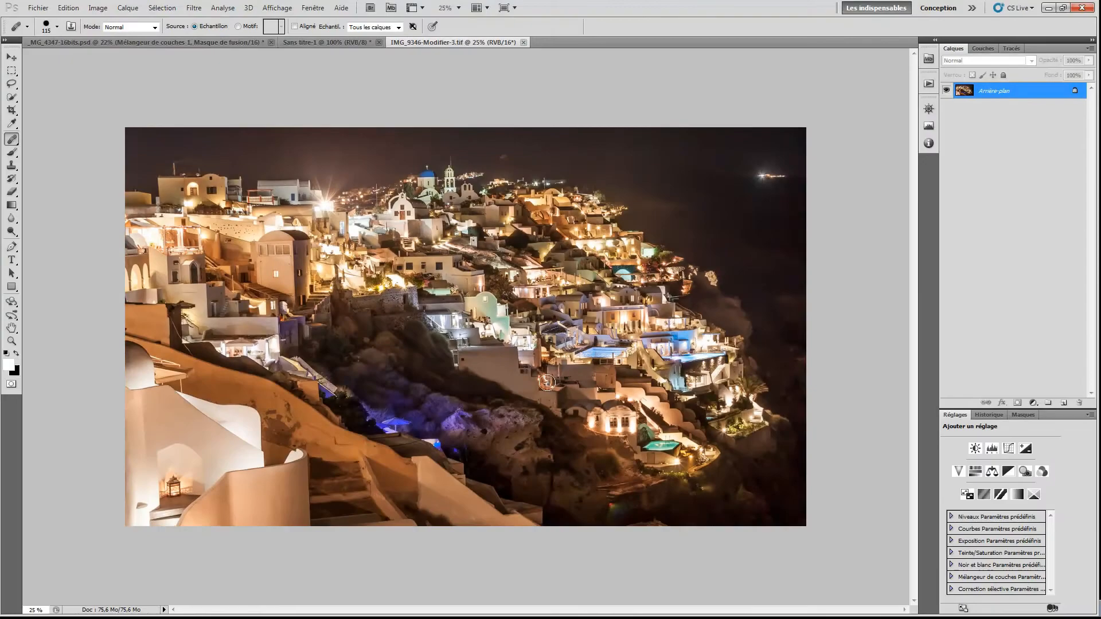
Step: Add a Levels adjustment layer and darken the midtones to 0.86
left_click(992, 449)
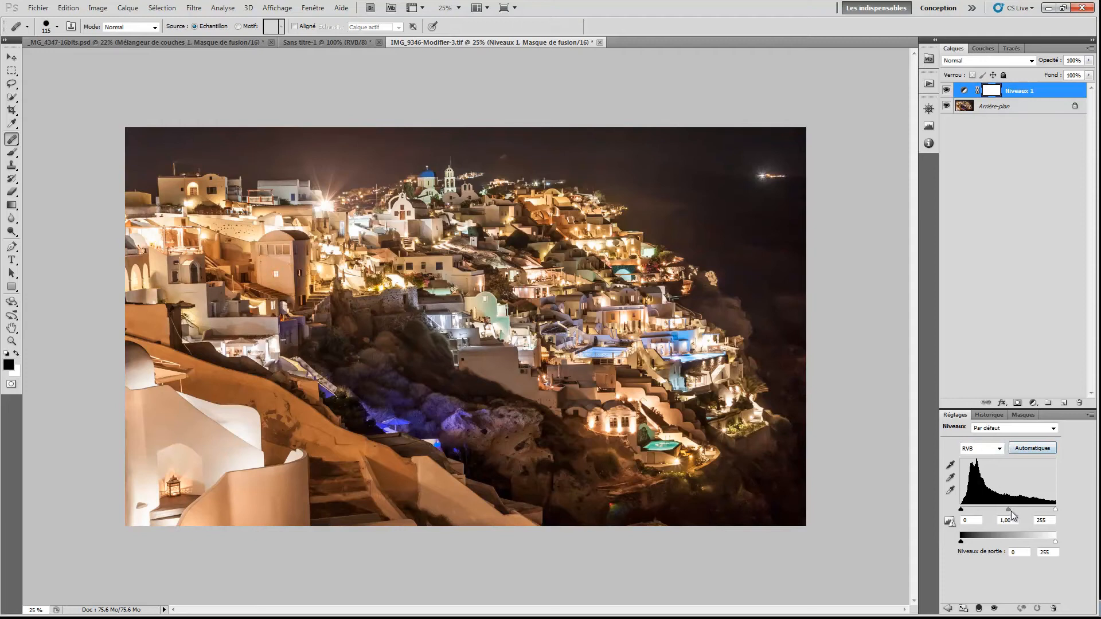
left_click_drag(1009, 513, 1014, 513)
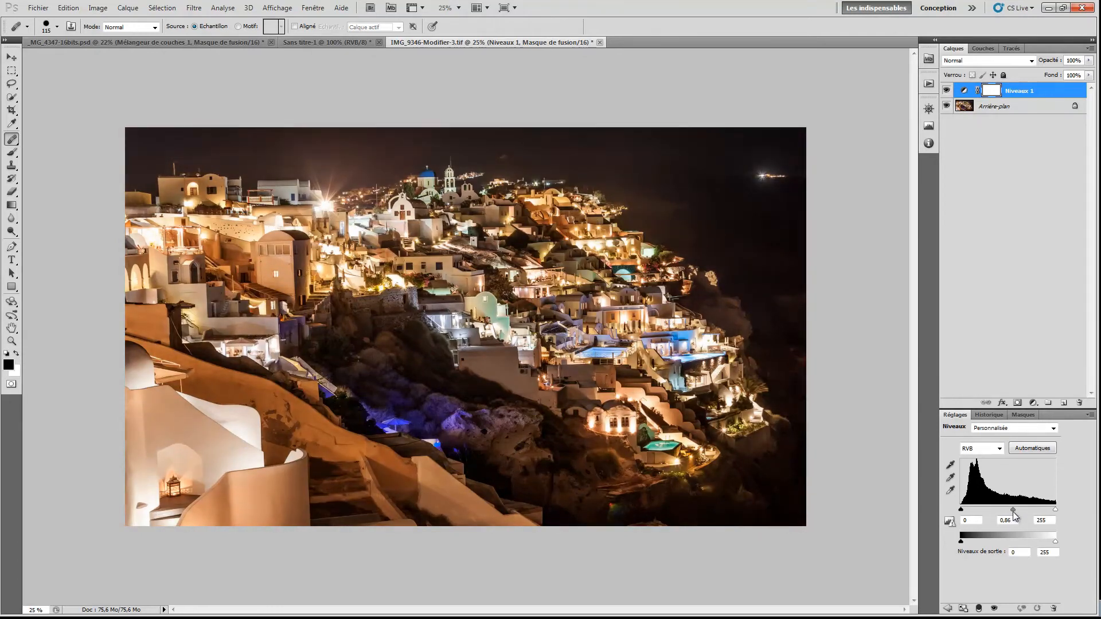
Step: Create a new empty layer and set up the Clone Stamp with 98% opacity and aligned sampling
left_click(1062, 403)
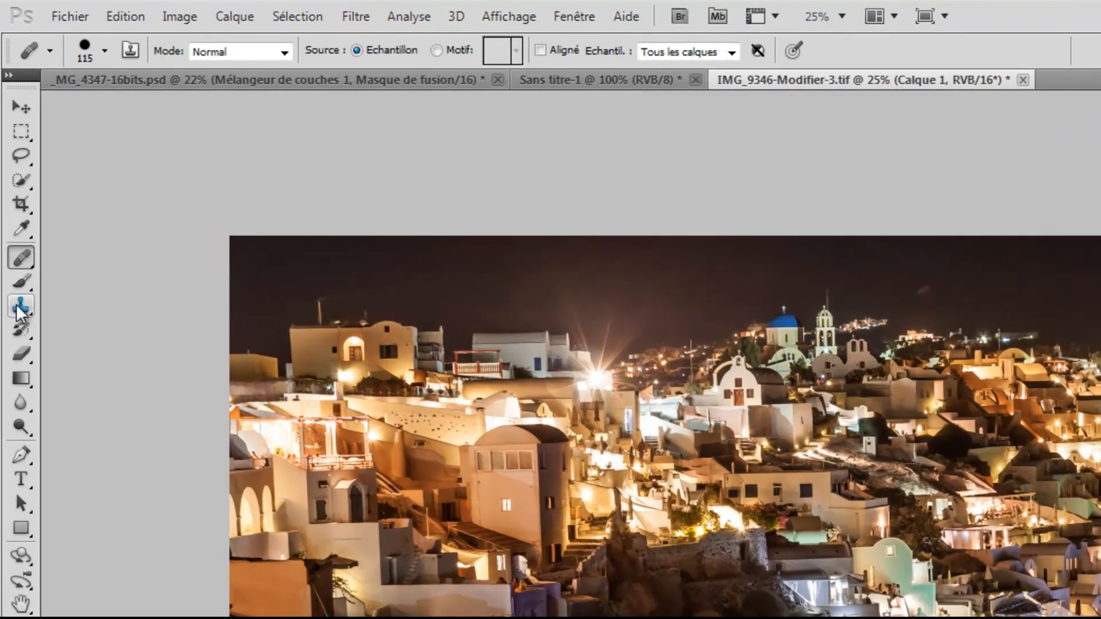
left_click(18, 281)
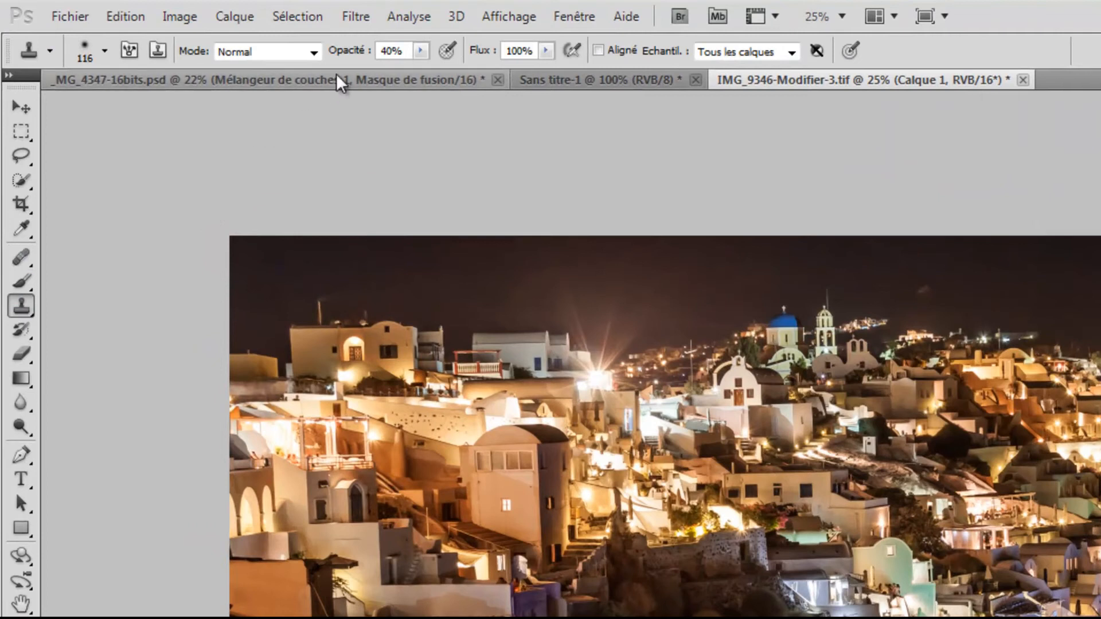
left_click_drag(348, 53, 406, 61)
left_click(598, 50)
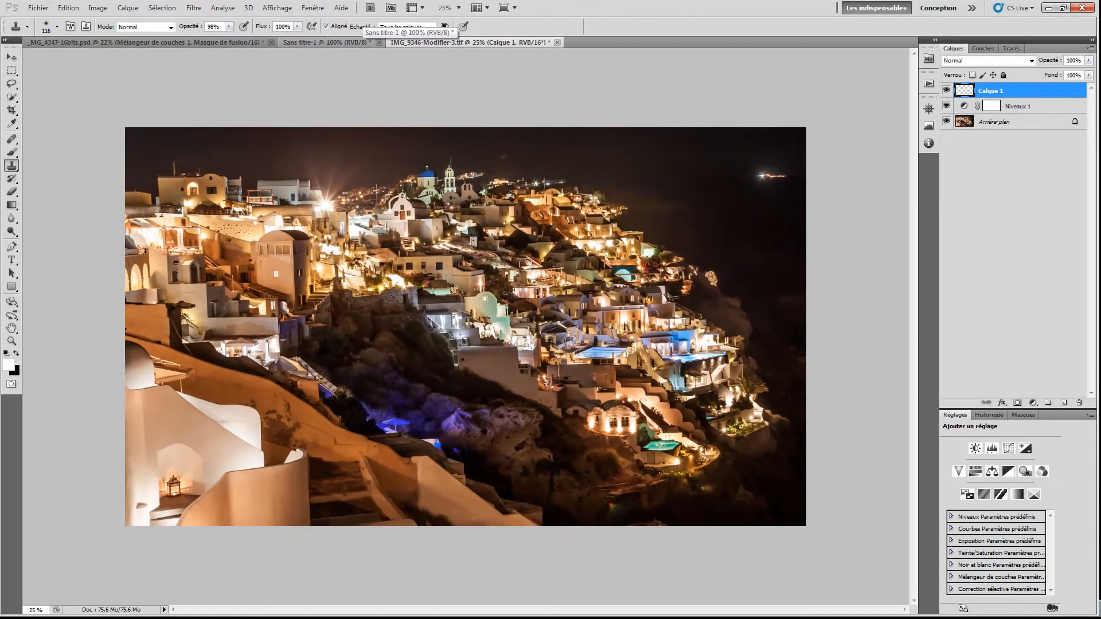
Step: Clone the lit houses and pools from the right side of the hill over the dark rocky slope in the middle
right_click(598, 297, "alt")
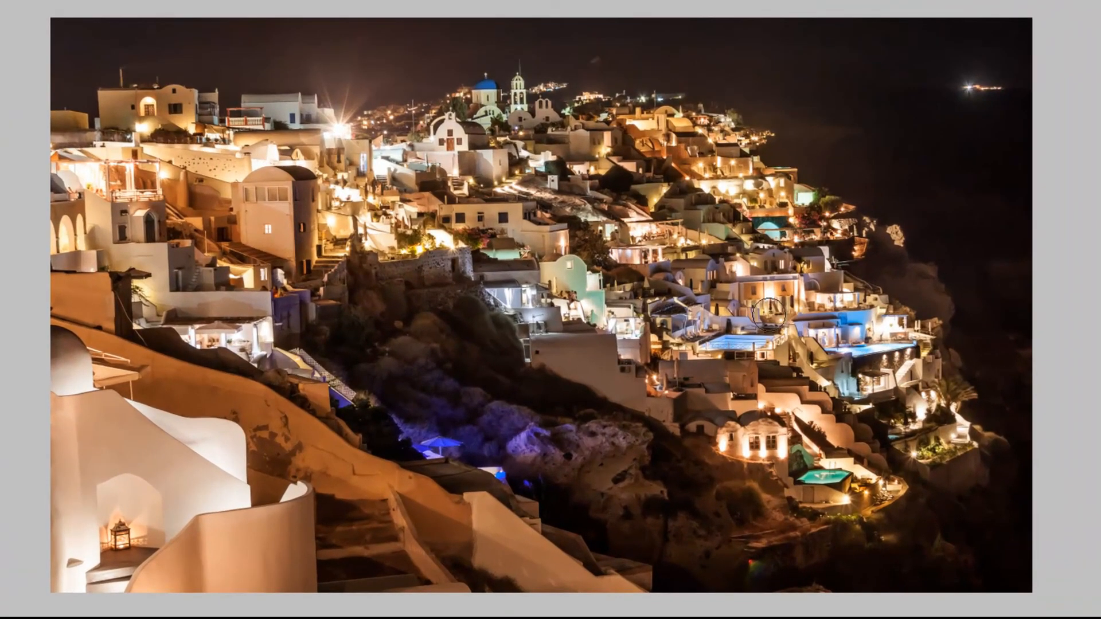
left_click(685, 272, "alt")
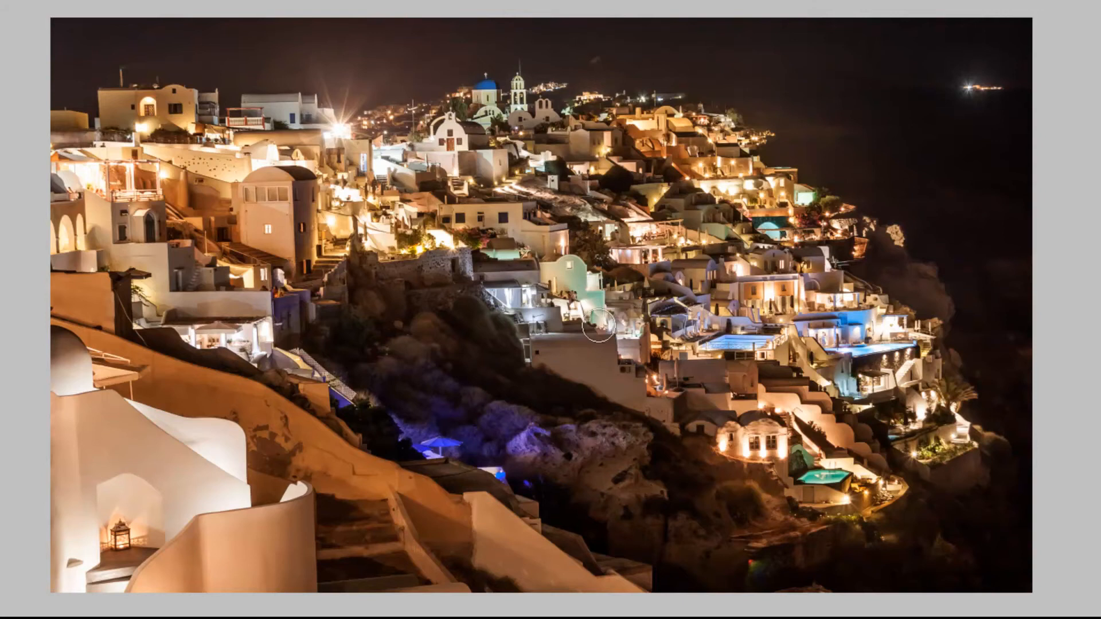
mouse_move(498, 372)
left_mouse_down()
mouse_move(477, 299)
mouse_move(435, 282)
mouse_move(438, 291)
mouse_move(358, 292)
mouse_move(315, 335)
mouse_move(472, 448)
mouse_move(385, 406)
mouse_move(659, 559)
mouse_move(778, 546)
mouse_move(770, 513)
mouse_move(706, 455)
mouse_move(543, 380)
left_mouse_up()
mouse_move(402, 322)
left_mouse_down()
mouse_move(426, 381)
mouse_move(665, 551)
mouse_move(733, 507)
mouse_move(688, 537)
mouse_move(605, 446)
mouse_move(580, 390)
mouse_move(511, 449)
mouse_move(518, 479)
mouse_move(495, 484)
mouse_move(470, 326)
left_mouse_up()
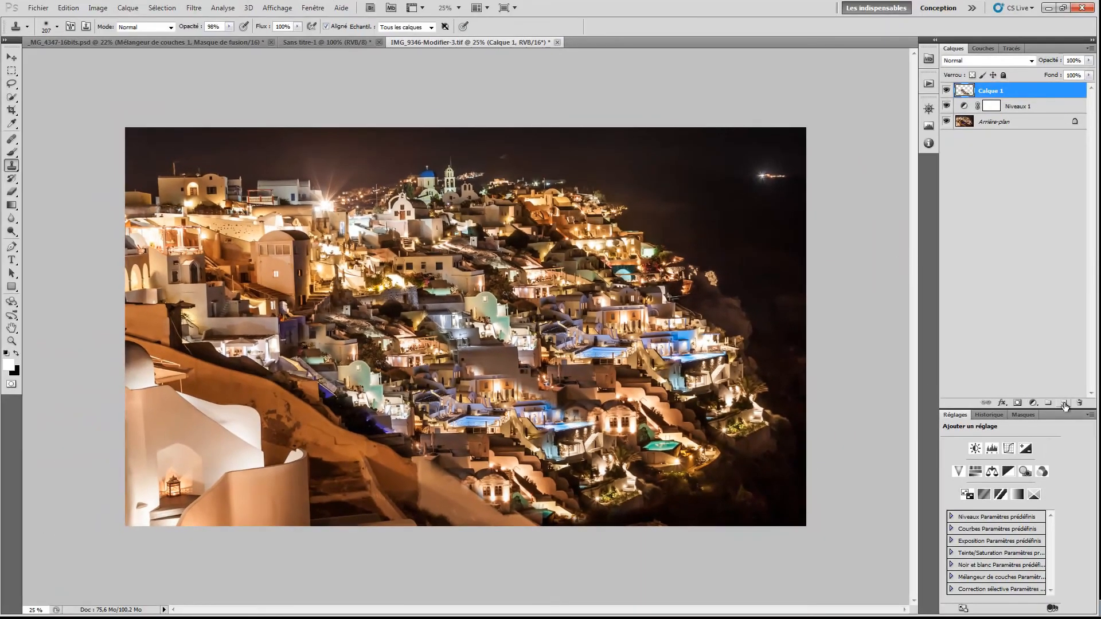
Step: On a new empty layer, clone the spotlit stone wall over the right end of the rightmost blue pool to differentiate it from its copy
left_click(1063, 403)
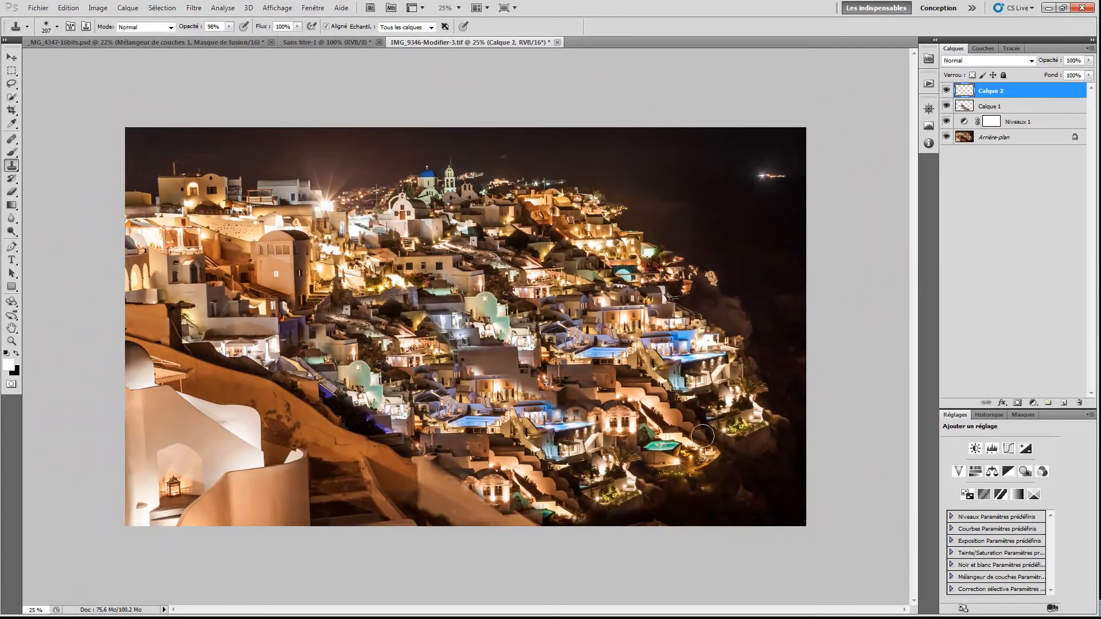
left_click(502, 427, "ctrl")
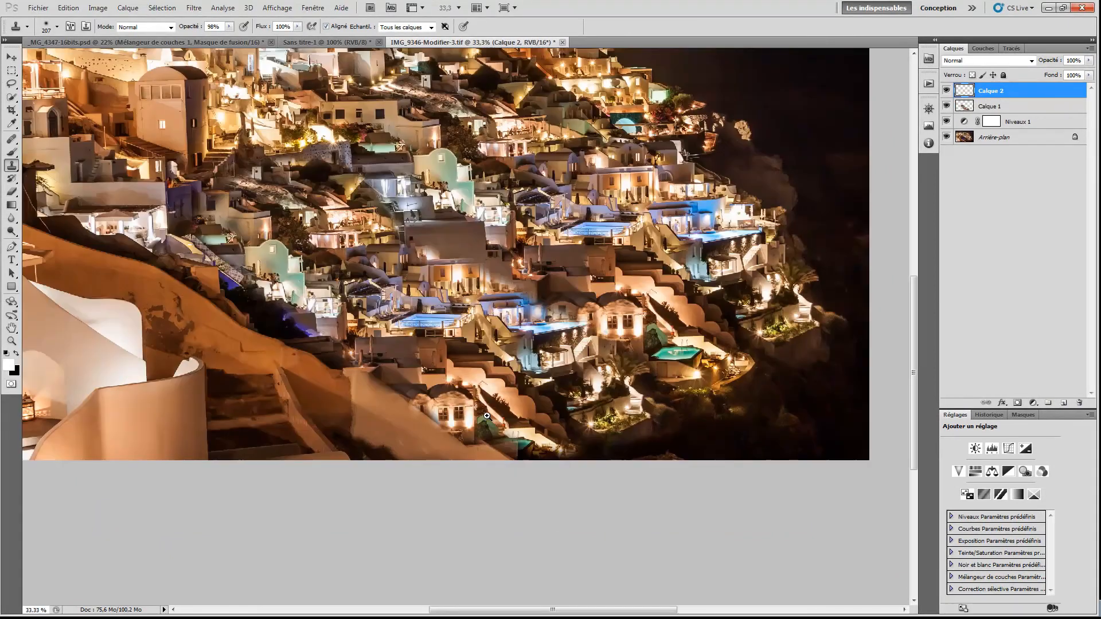
left_click(423, 285, "ctrl")
left_click(712, 351, "ctrl")
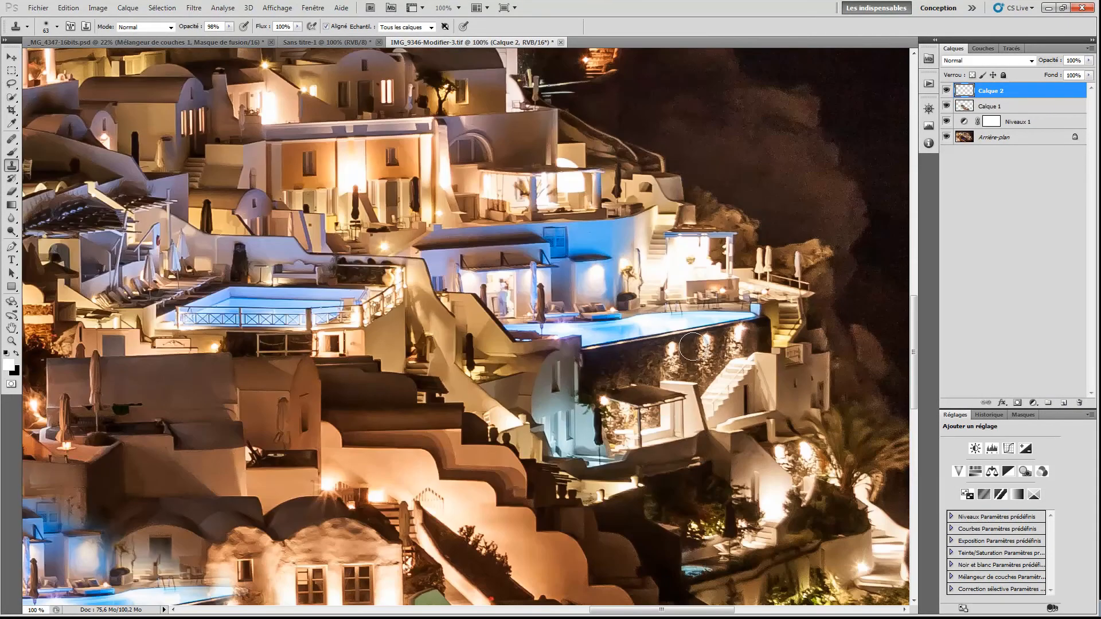
left_click(686, 361, "alt")
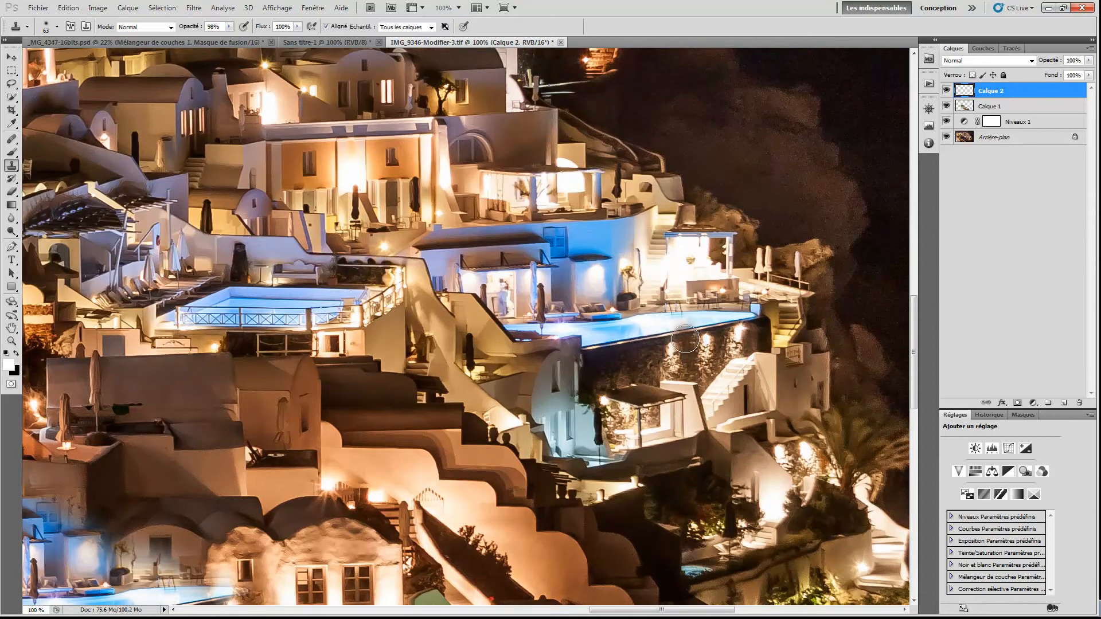
mouse_move(692, 327)
left_mouse_down()
mouse_move(751, 321)
mouse_move(682, 325)
mouse_move(579, 283)
mouse_move(573, 255)
mouse_move(648, 318)
mouse_move(650, 300)
mouse_move(649, 324)
mouse_move(671, 327)
mouse_move(638, 355)
mouse_move(672, 351)
mouse_move(626, 336)
left_mouse_up()
left_click(657, 251, "alt")
left_click(647, 366, "alt")
mouse_move(692, 353)
left_mouse_down()
mouse_move(670, 302)
mouse_move(668, 324)
mouse_move(607, 303)
left_mouse_up()
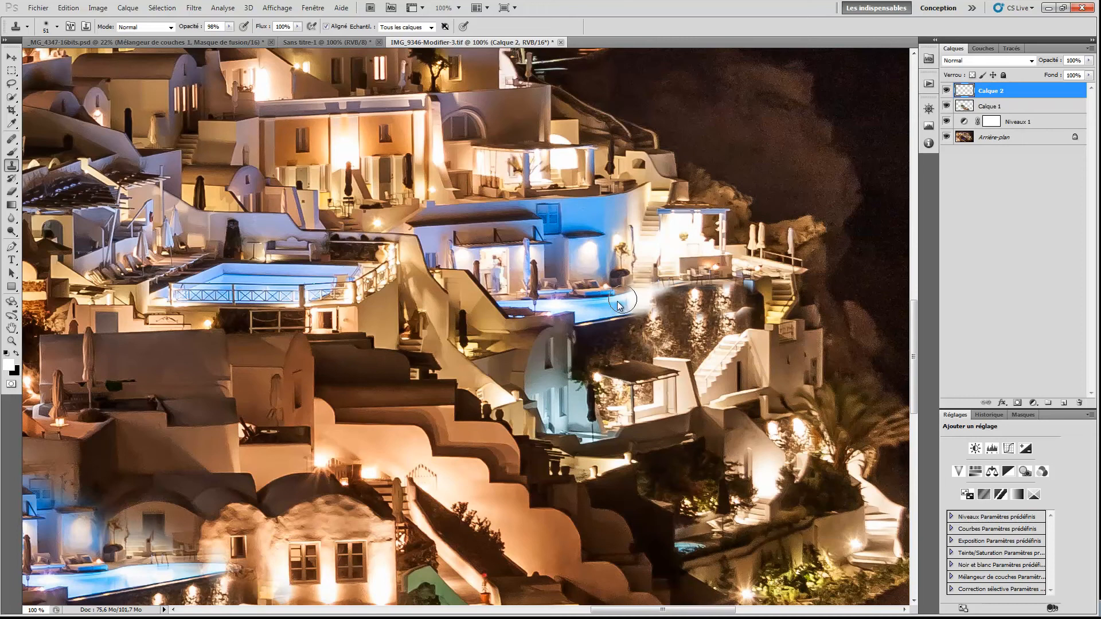
scroll(632, 395, "down", 1)
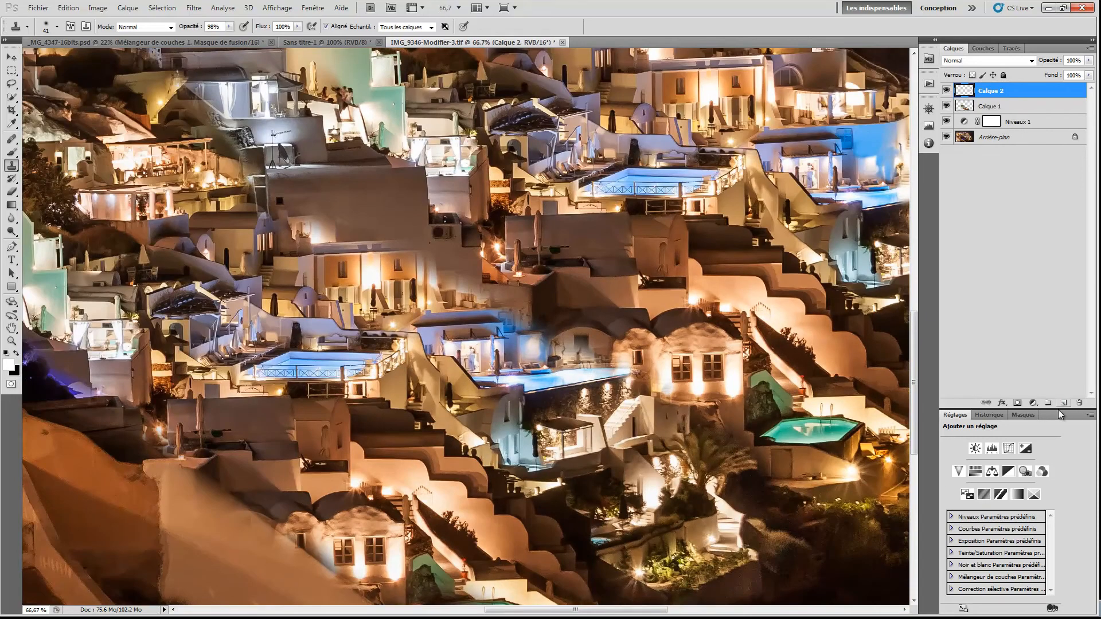
Step: Add a Hue/Saturation adjustment layer with hue +23 and invert its mask to black
left_click(975, 472)
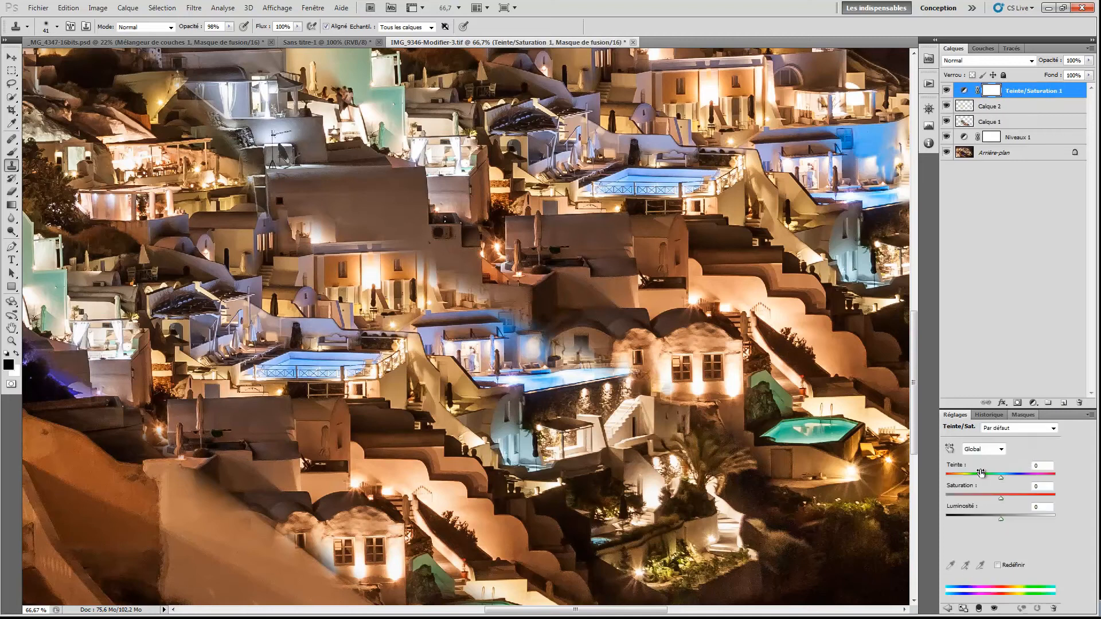
left_click_drag(958, 467, 973, 468)
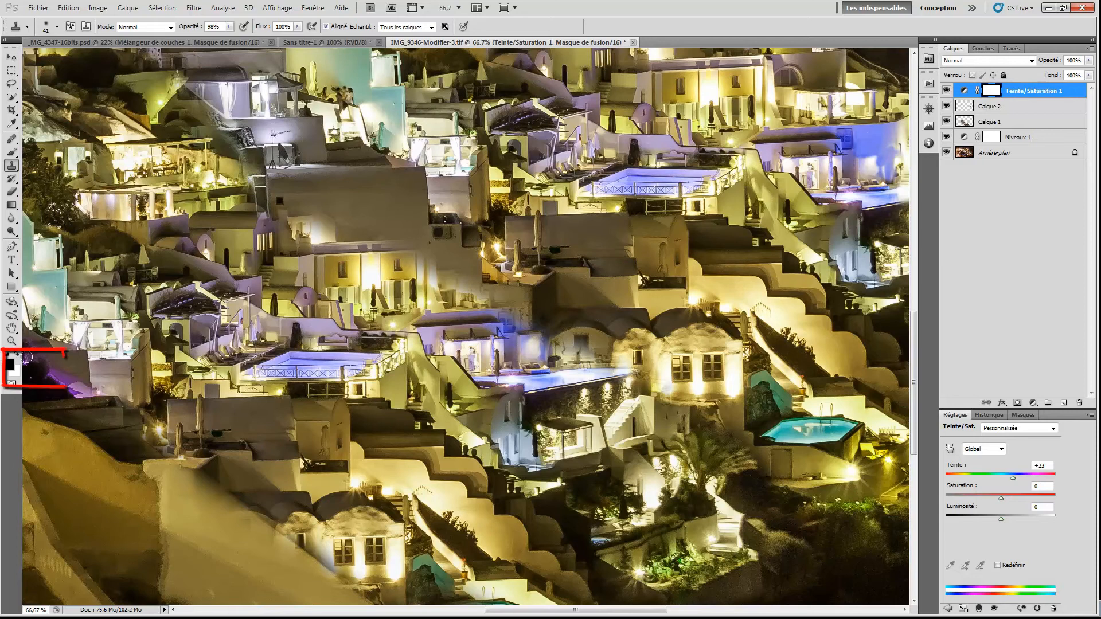
key("x")
key("ctrl+i")
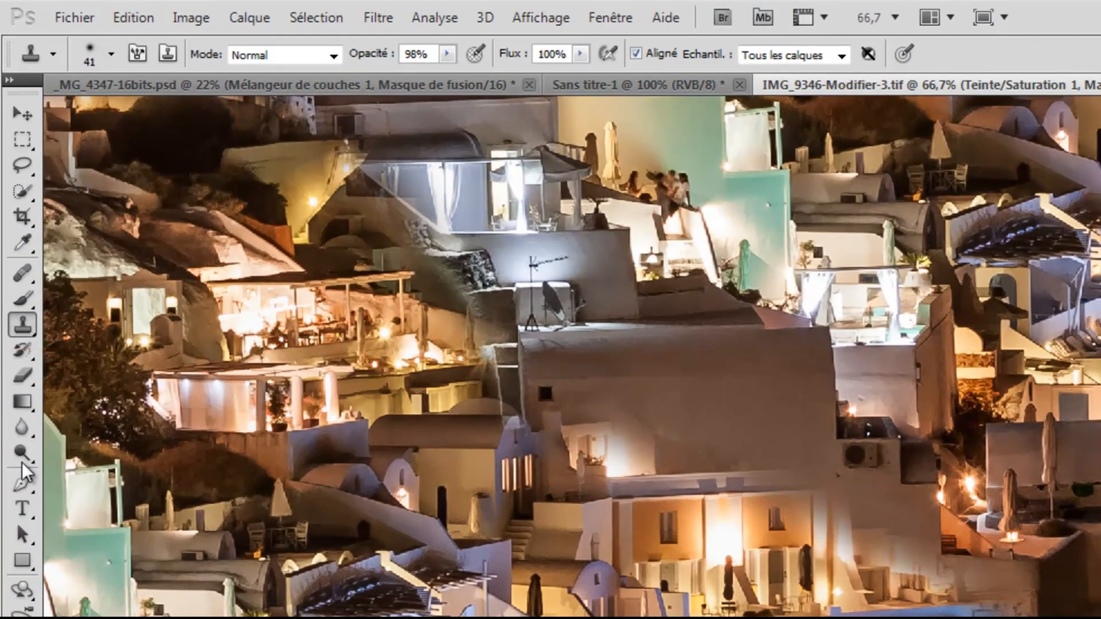
Step: With a soft white brush at 100% opacity, paint the hue shift on the mask over the cloned house and its blue pool
left_click(21, 298)
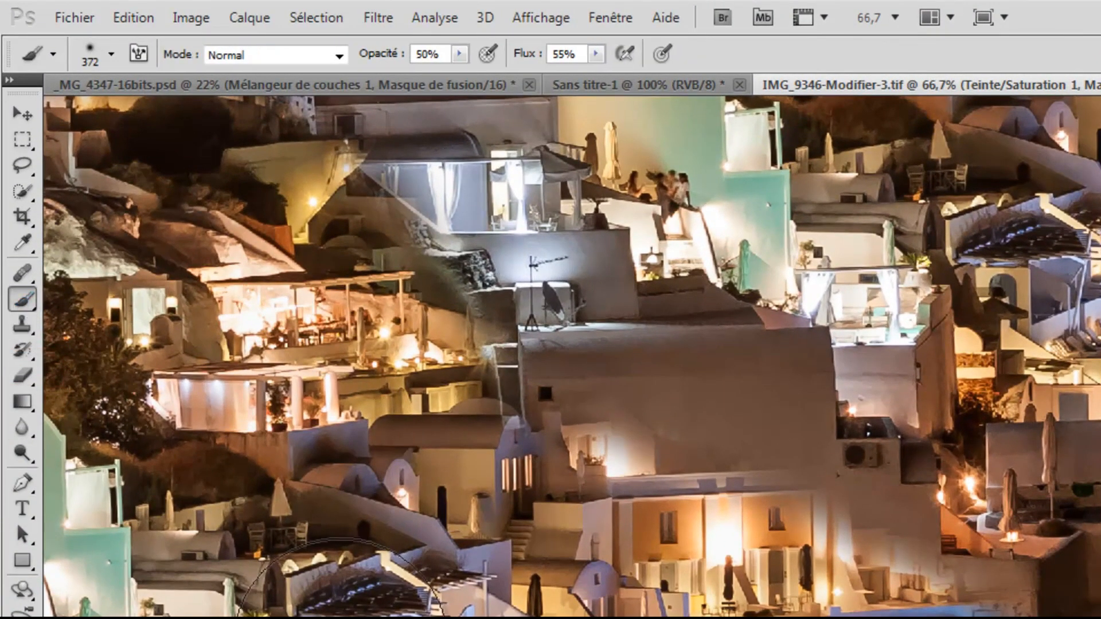
left_click_drag(376, 53, 705, 59)
right_click(750, 456)
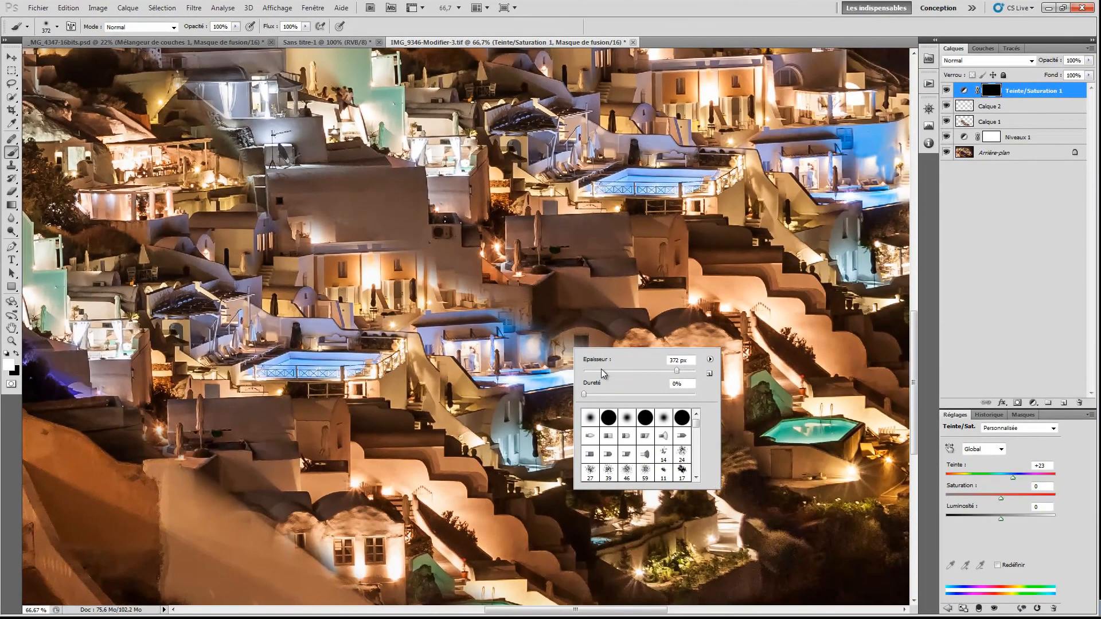
left_click_drag(585, 361, 575, 360)
left_click(539, 345)
key("bracketleft")
mouse_move(484, 360)
left_mouse_down()
mouse_move(507, 374)
mouse_move(549, 370)
mouse_move(434, 315)
mouse_move(290, 338)
mouse_move(309, 301)
mouse_move(411, 290)
mouse_move(386, 326)
mouse_move(480, 413)
left_mouse_up()
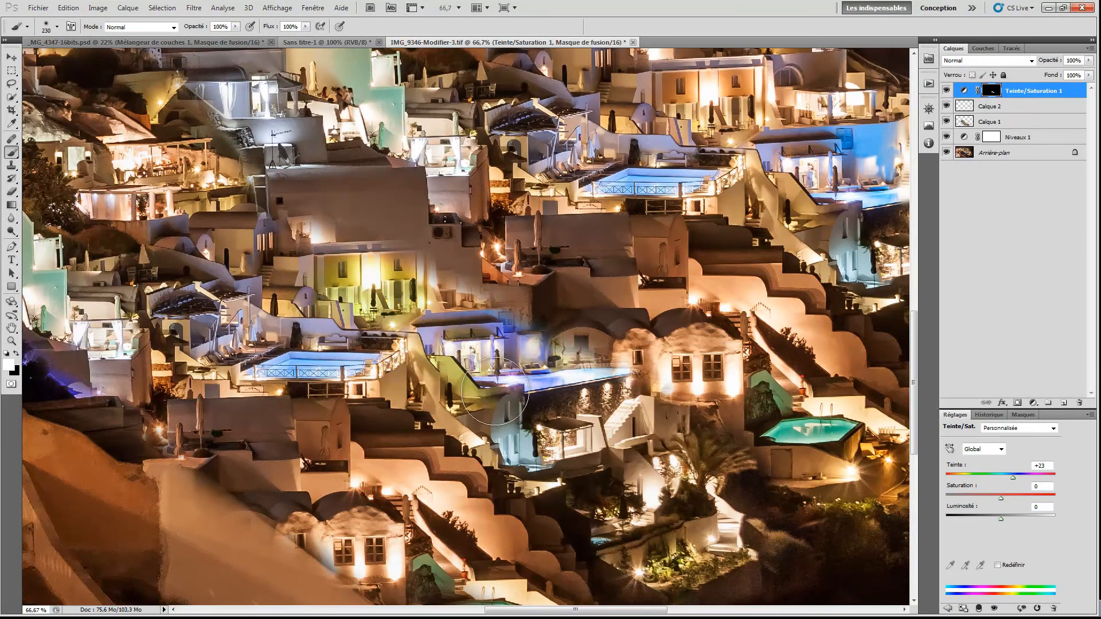
Step: Paint the hue shift over further greenery and terraces on the hill, and lower the adjustment layer's opacity to about 70%
scroll(479, 391, "down", 2)
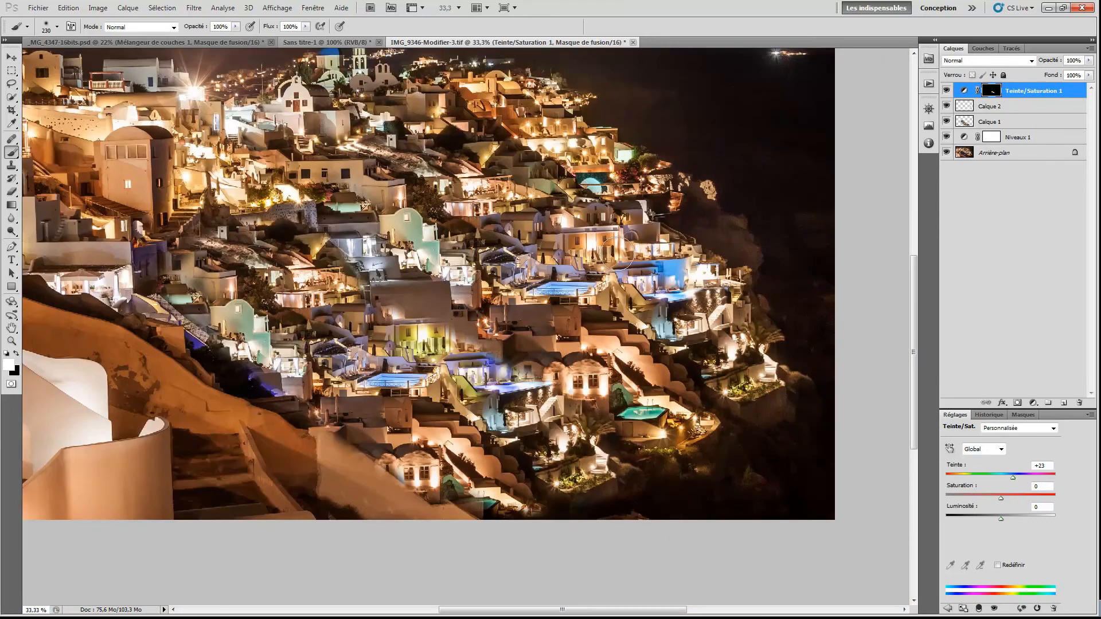
left_click_drag(683, 328, 679, 318)
left_click_drag(327, 289, 340, 283)
right_click(297, 338, "alt")
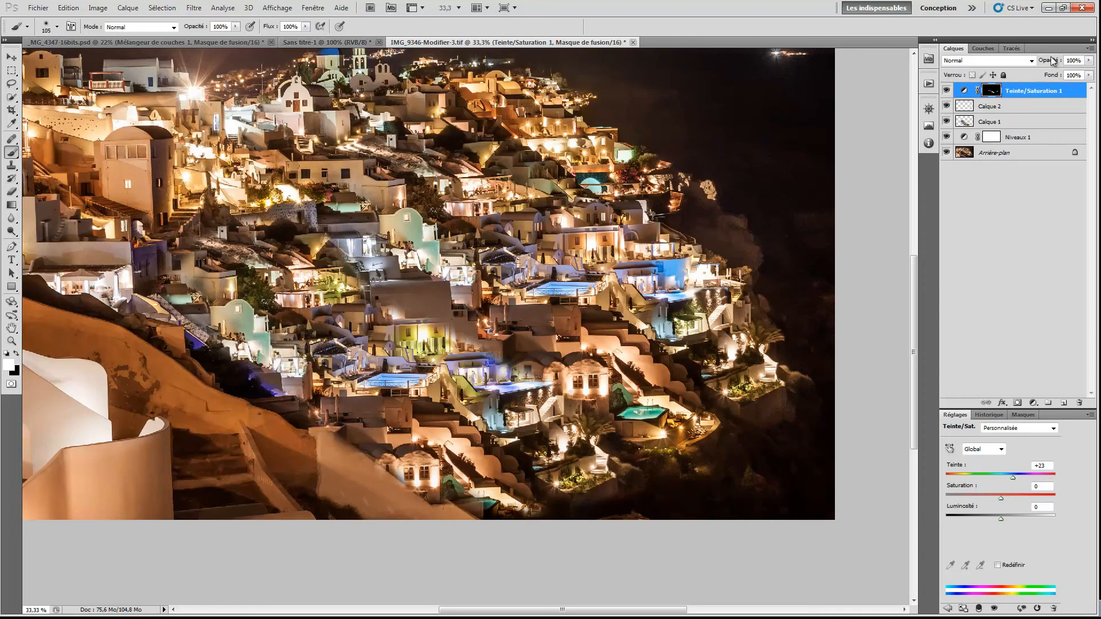
left_click_drag(1053, 63, 1026, 65)
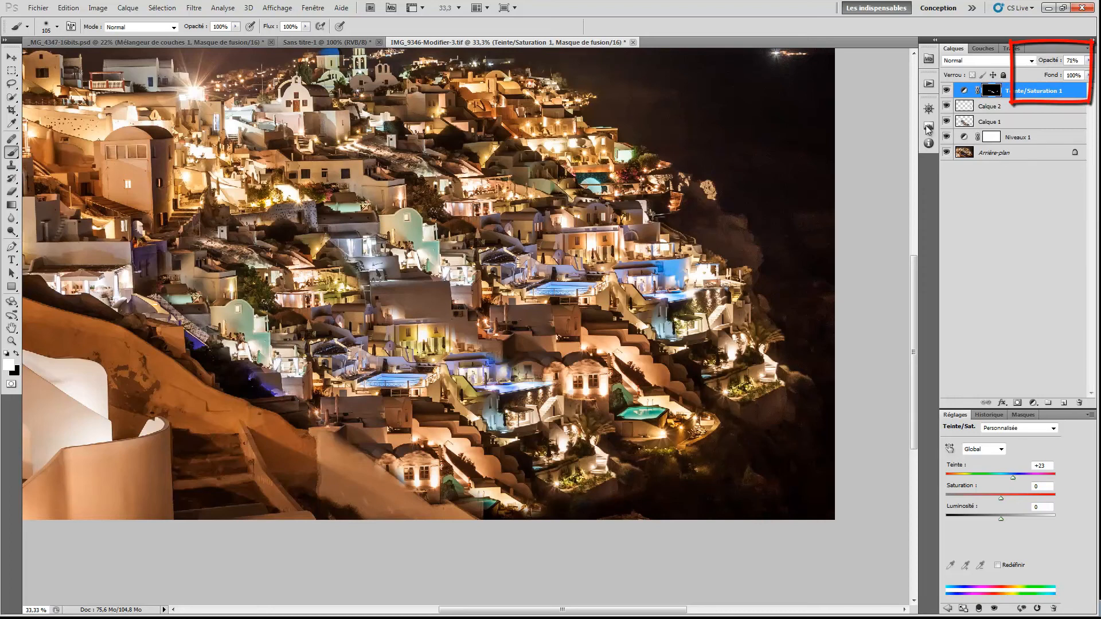
Step: Create a new empty layer above the hue adjustment and set the Clone Stamp to non-aligned sampling from all layers
left_click(1064, 403)
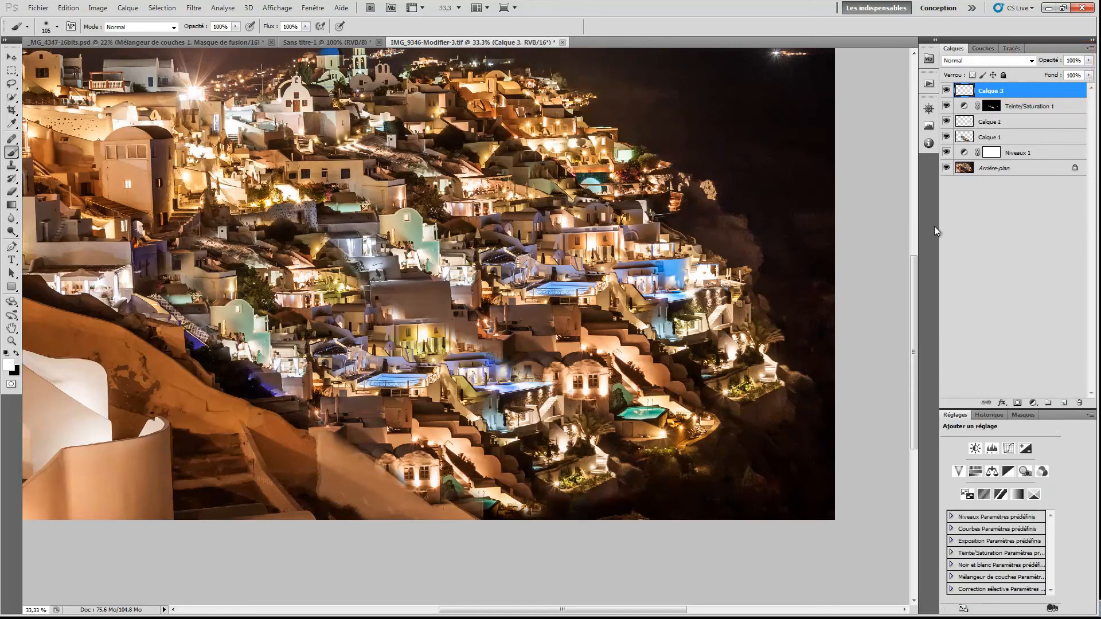
left_click_drag(193, 362, 514, 357)
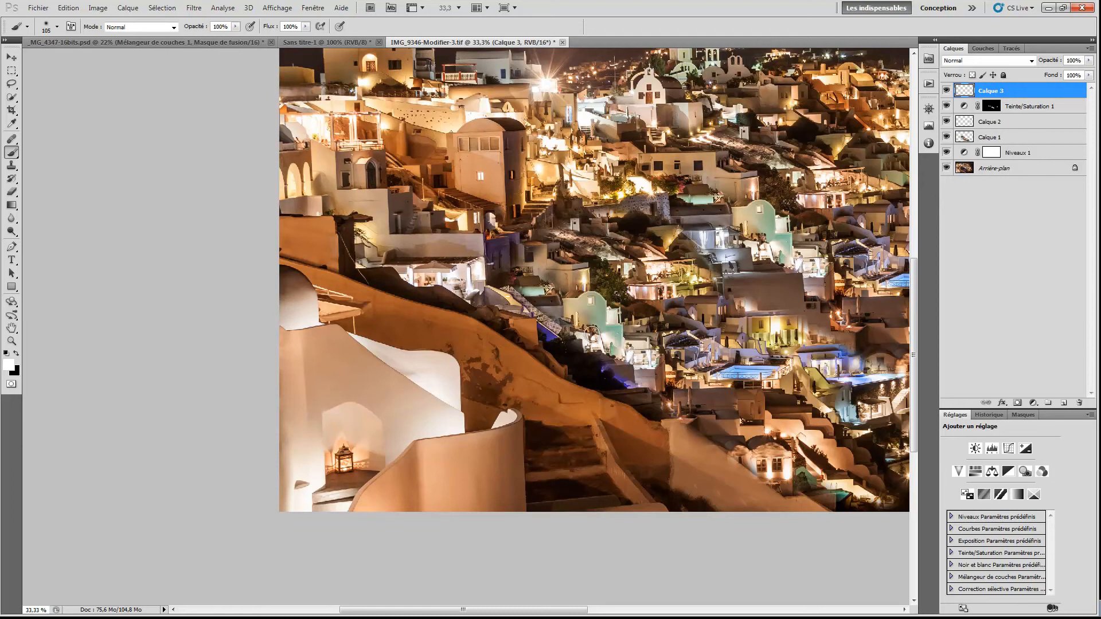
key("s")
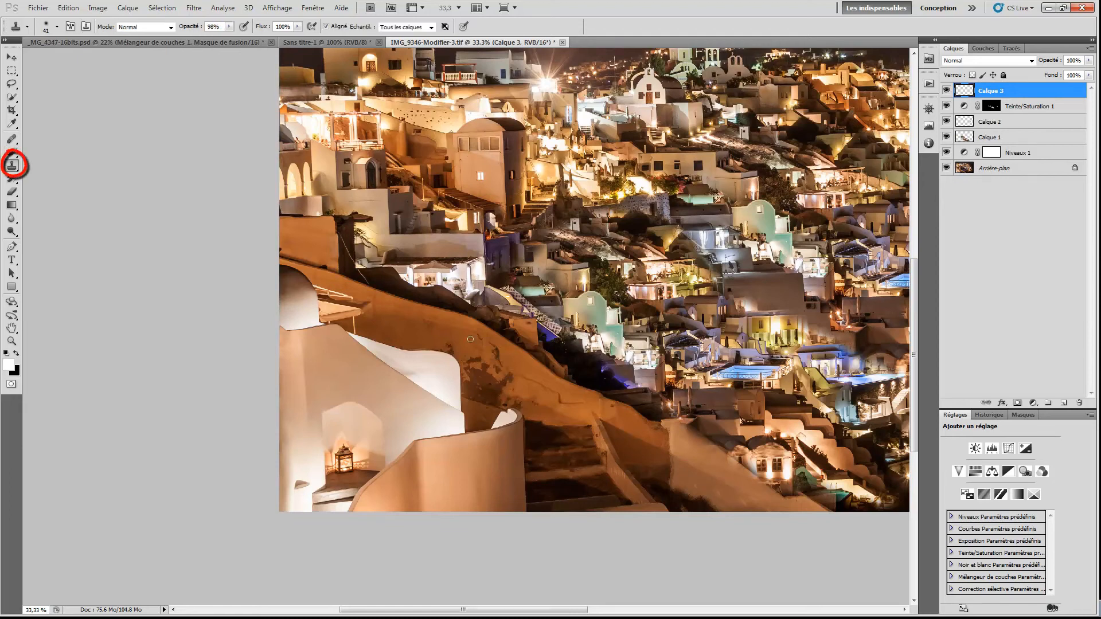
scroll(478, 361, "up", 1)
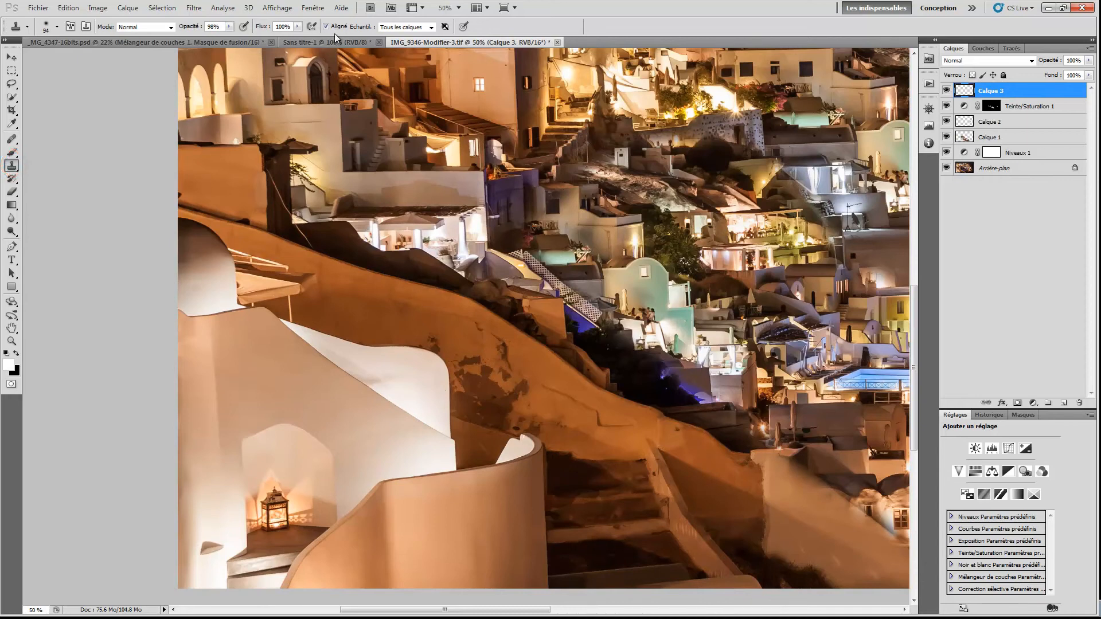
left_click(326, 26)
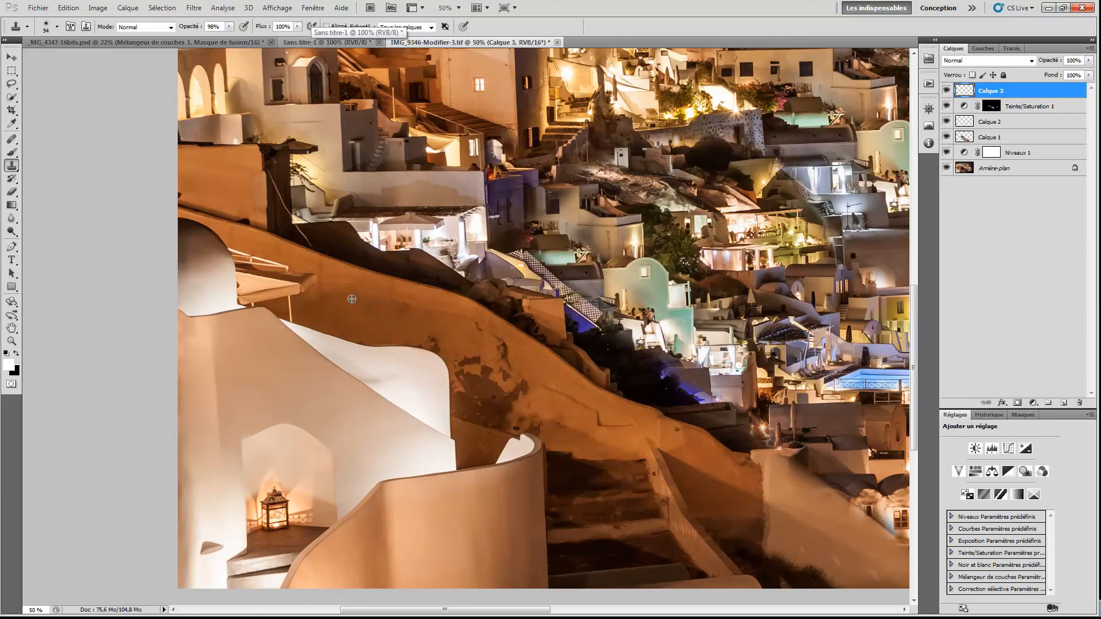
Step: Clone clean orange plaster over the peeling dark patches on the foreground wall
left_click(476, 327)
left_click(499, 342)
left_click(514, 365)
left_click_drag(514, 366, 514, 369)
left_click_drag(445, 340, 437, 342)
left_click(471, 366)
mouse_move(488, 369)
left_mouse_down()
mouse_move(463, 351)
mouse_move(518, 379)
mouse_move(522, 394)
mouse_move(461, 374)
mouse_move(461, 364)
mouse_move(510, 399)
mouse_move(468, 389)
mouse_move(505, 405)
mouse_move(470, 404)
mouse_move(504, 429)
mouse_move(501, 391)
mouse_move(520, 395)
mouse_move(509, 410)
mouse_move(521, 425)
mouse_move(575, 431)
mouse_move(580, 413)
mouse_move(536, 388)
mouse_move(623, 427)
left_mouse_up()
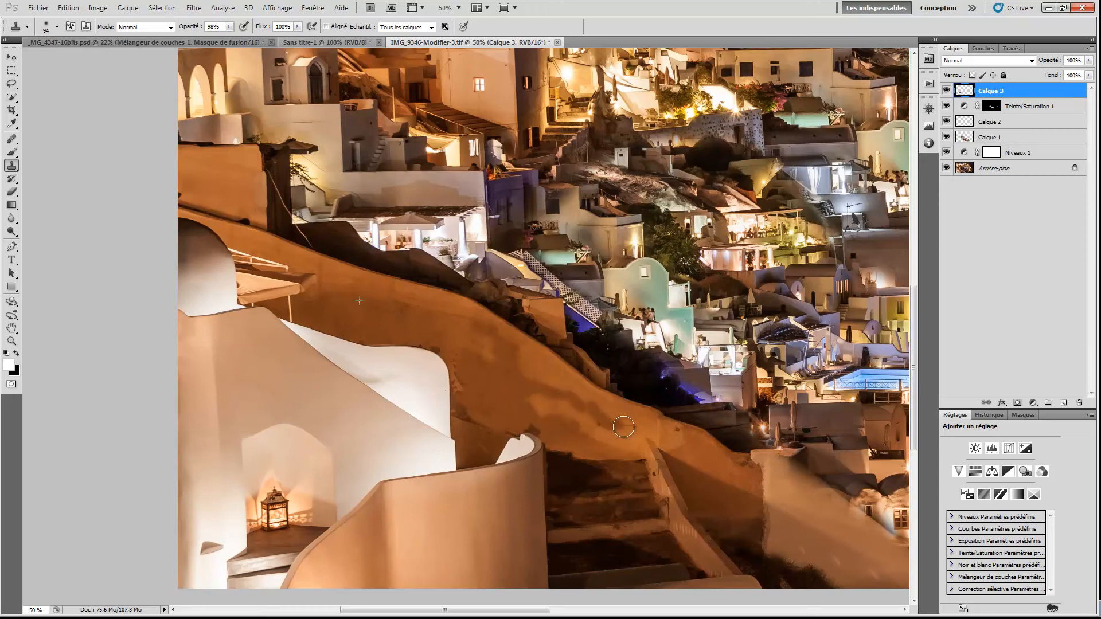
Step: Create another empty layer and switch to the Healing Brush for retouching the orange wall
left_click(1063, 403)
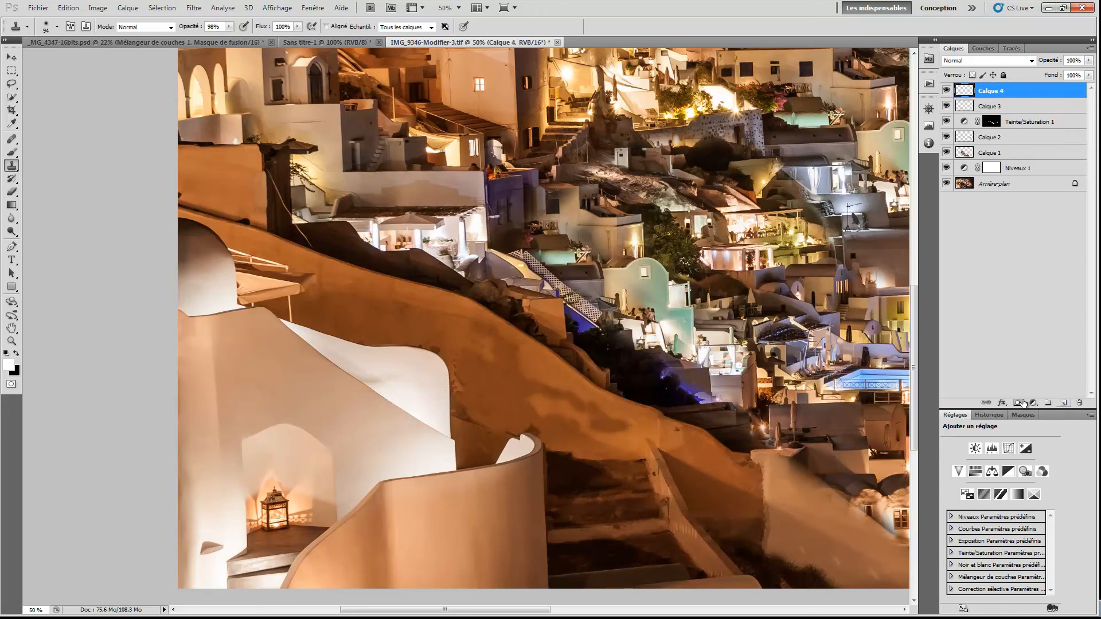
left_click(9, 142)
left_click(49, 150)
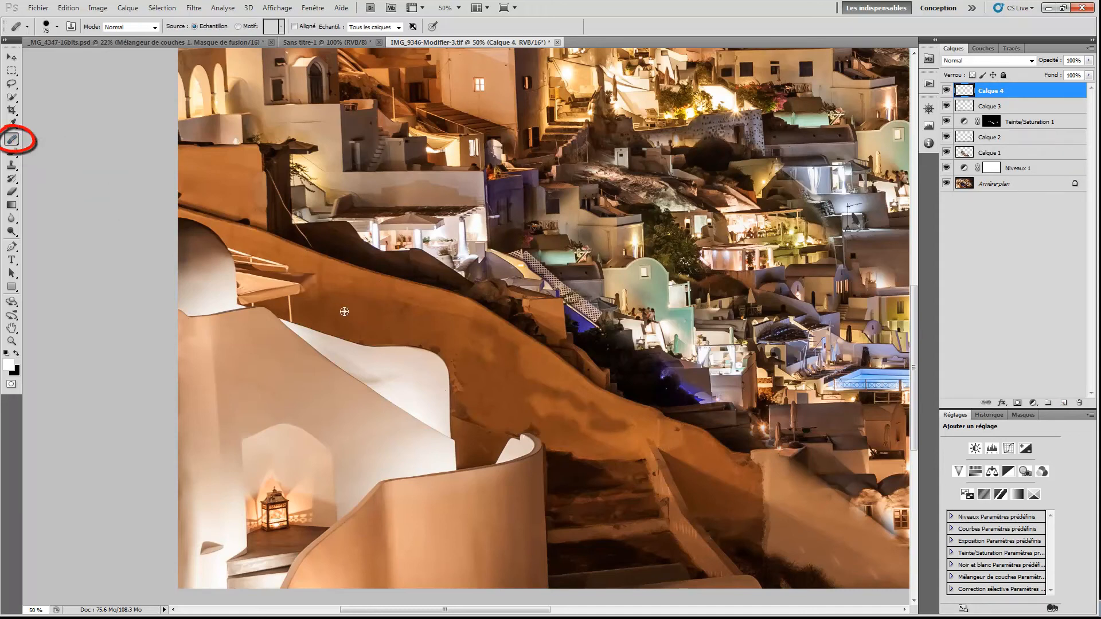
Step: Heal the blotchy clone marks across the orange wall until the plaster has an even tone
left_click(596, 342)
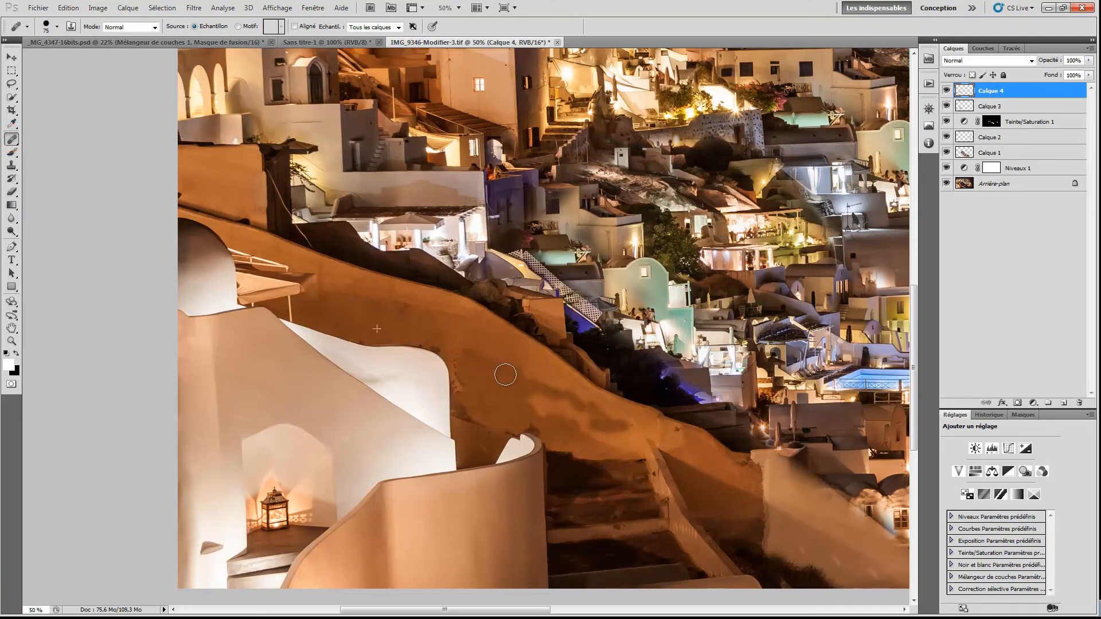
mouse_move(496, 388)
left_mouse_down()
mouse_move(466, 393)
mouse_move(507, 400)
mouse_move(541, 387)
mouse_move(596, 404)
mouse_move(622, 432)
mouse_move(551, 415)
left_mouse_up()
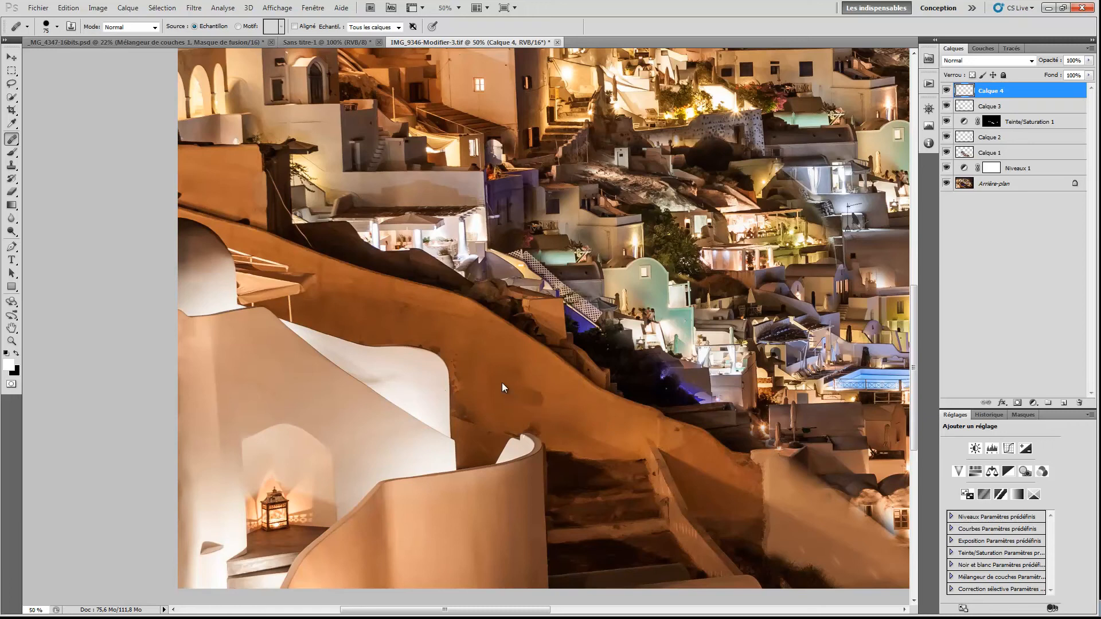
mouse_move(456, 356)
left_mouse_down()
mouse_move(474, 382)
mouse_move(497, 367)
left_mouse_up()
left_click(552, 411)
left_click(544, 389)
left_click(547, 377)
left_click(511, 379)
left_click(514, 385)
left_click(569, 407)
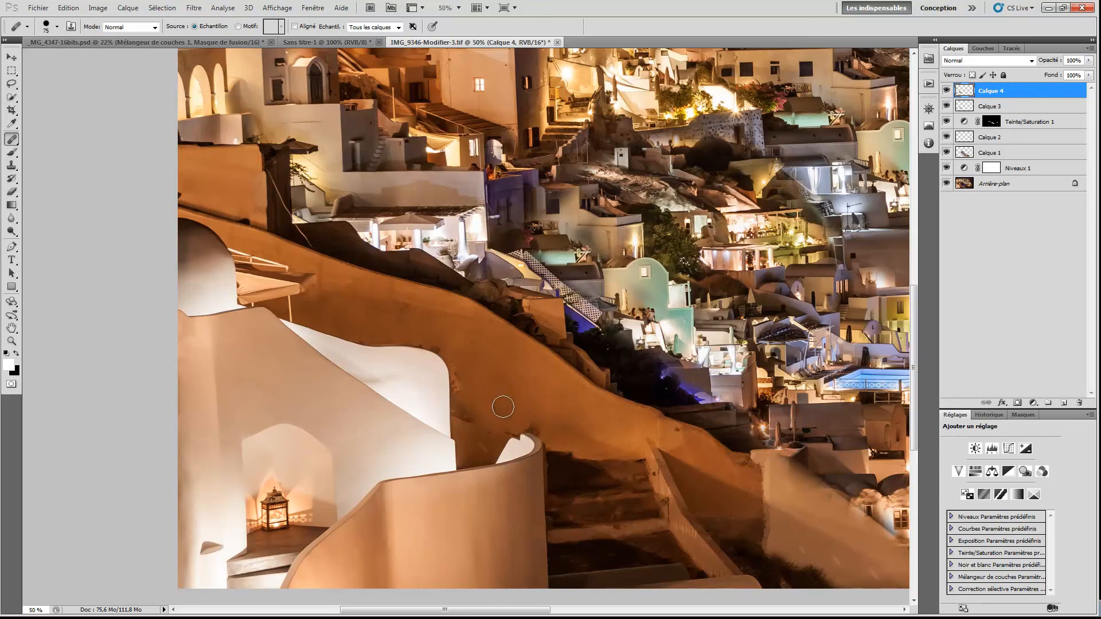
left_click(518, 395, "alt")
left_click(519, 395, "alt")
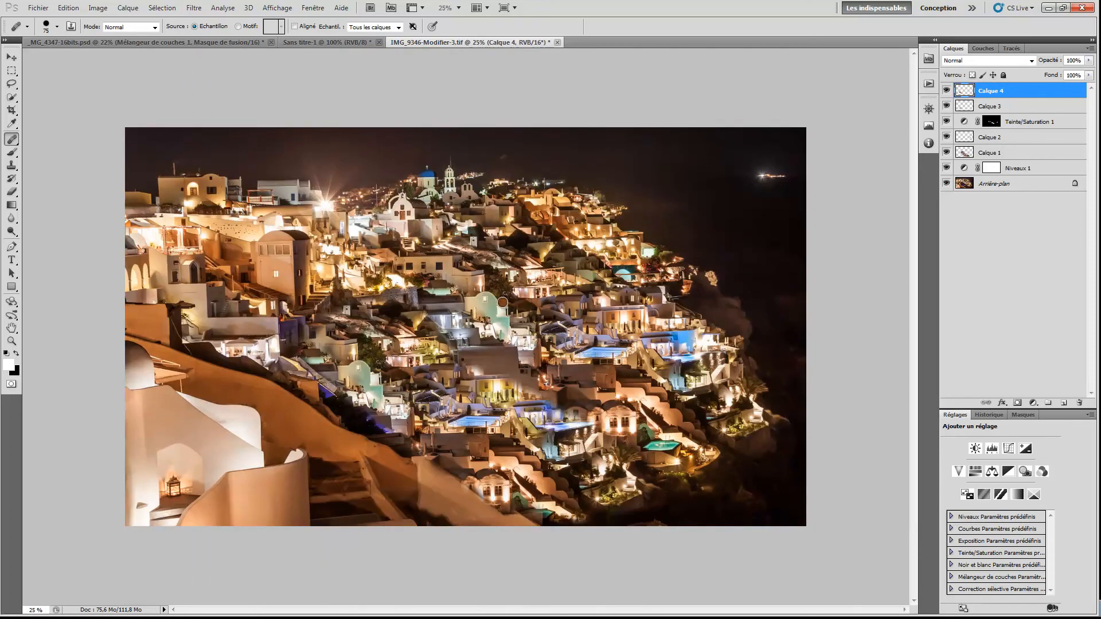
Step: Create a new layer filled with 50% gray and set its blend mode to Overlay (Incrustation)
left_click(1064, 403)
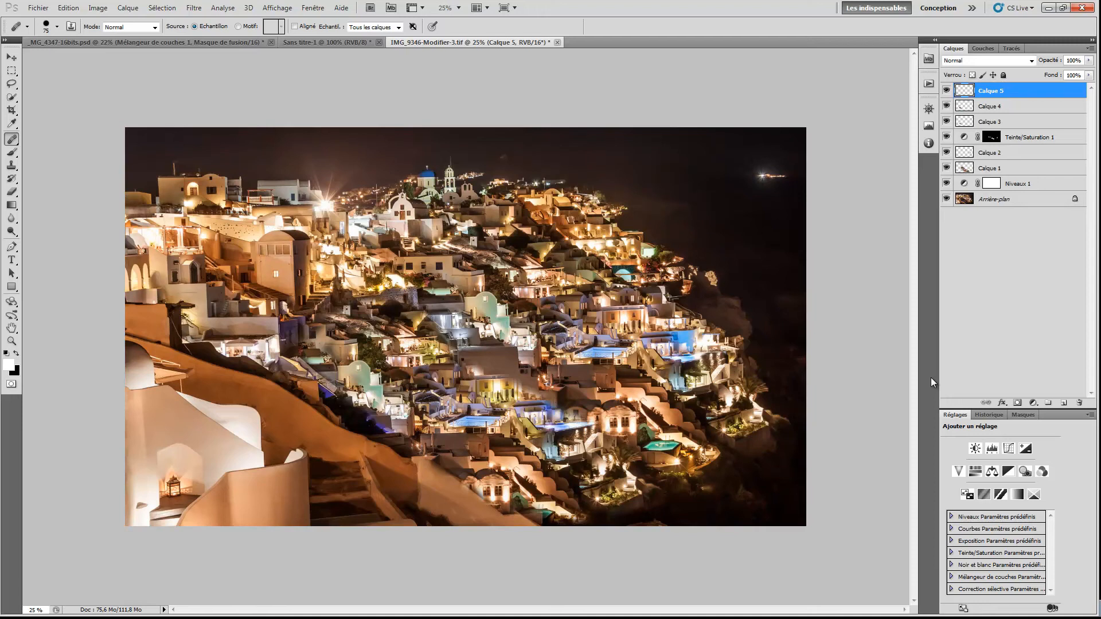
key("shift+F5")
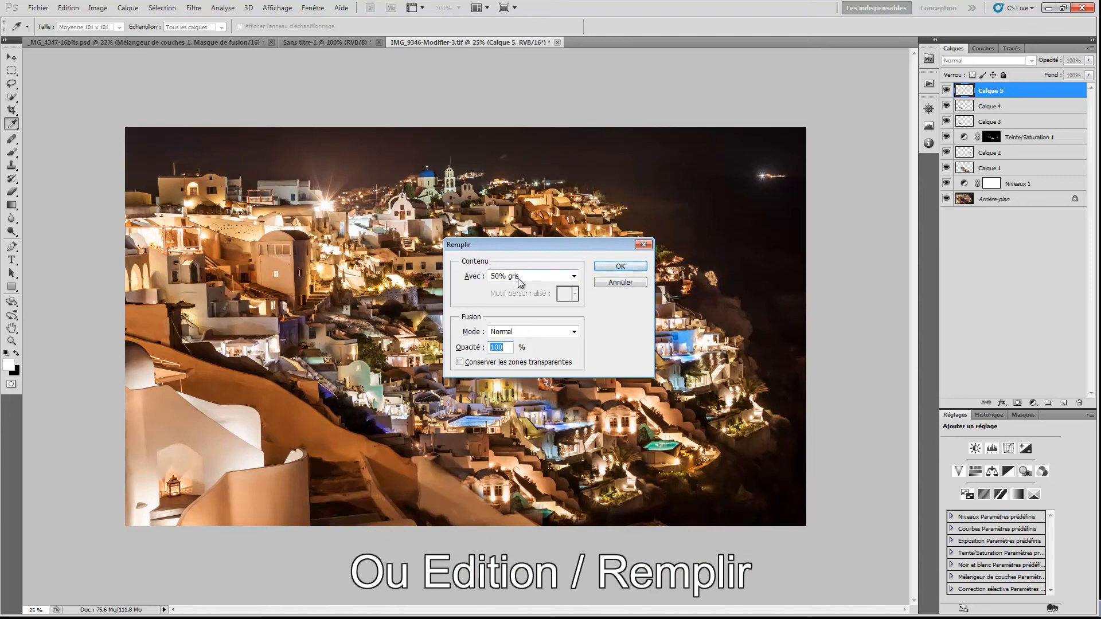
left_click(620, 267)
key("j")
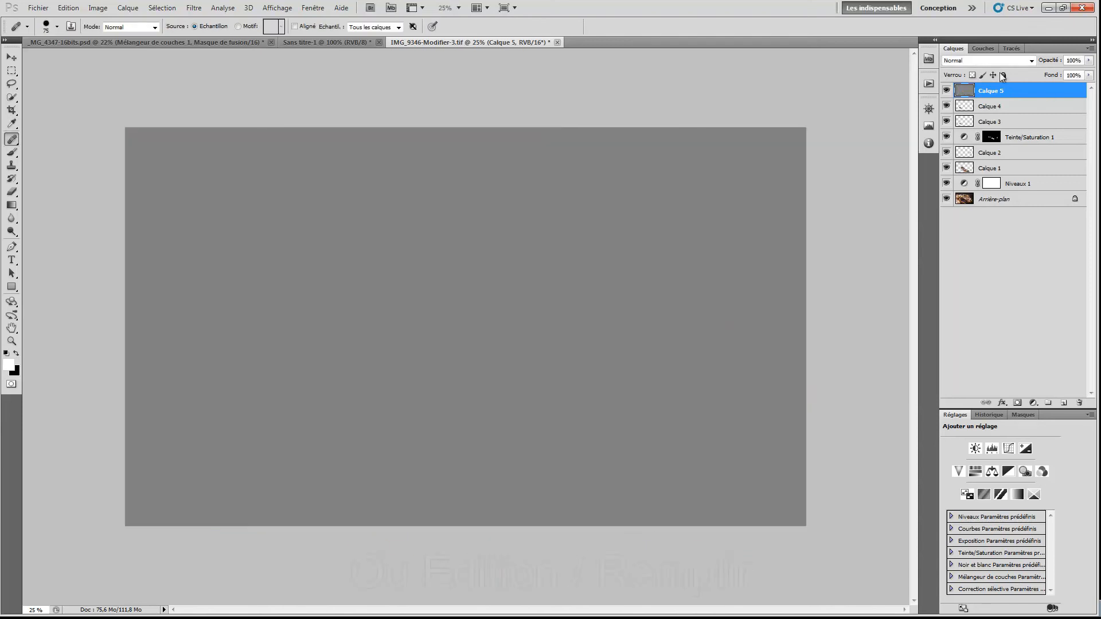
left_click(979, 61)
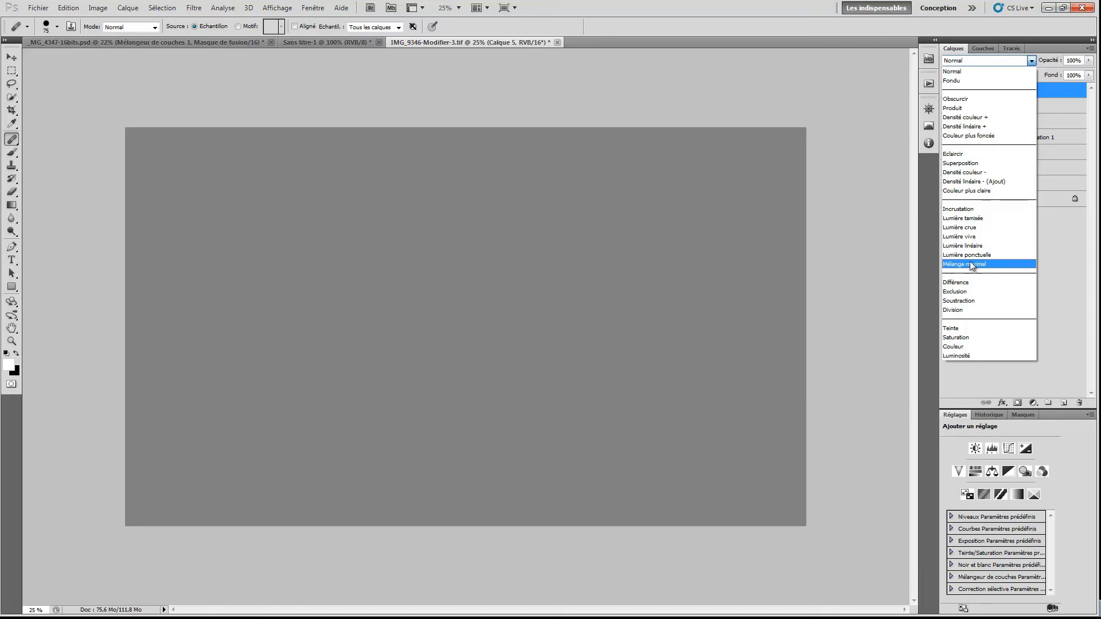
left_click(981, 209)
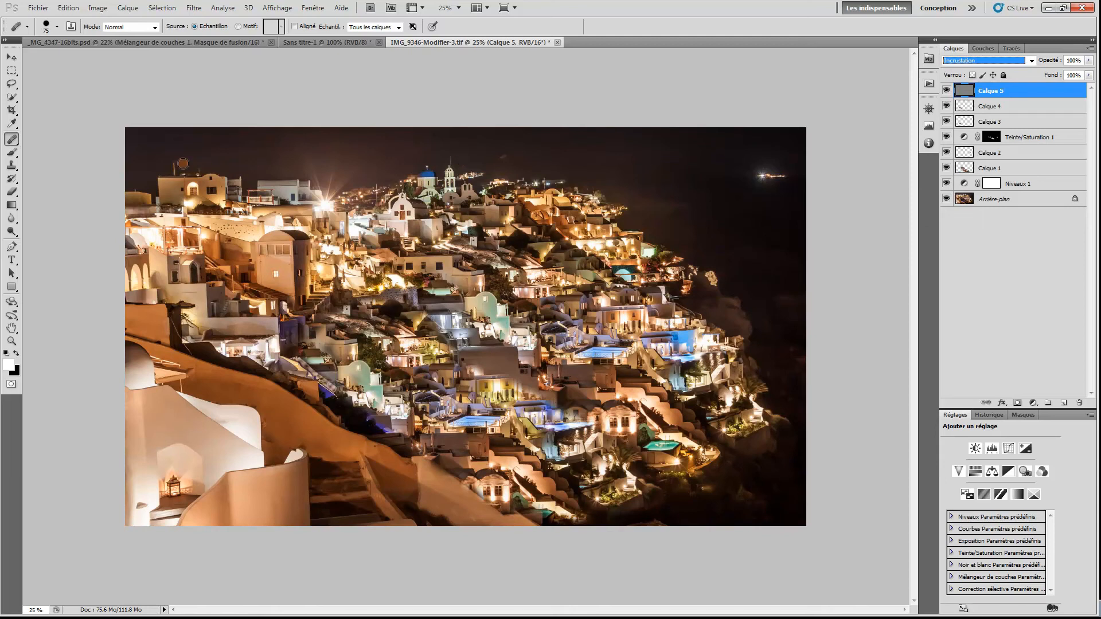
Step: Set up a soft white brush with 50% opacity and 0% hardness for lightening areas on the gray layer
left_click(13, 155)
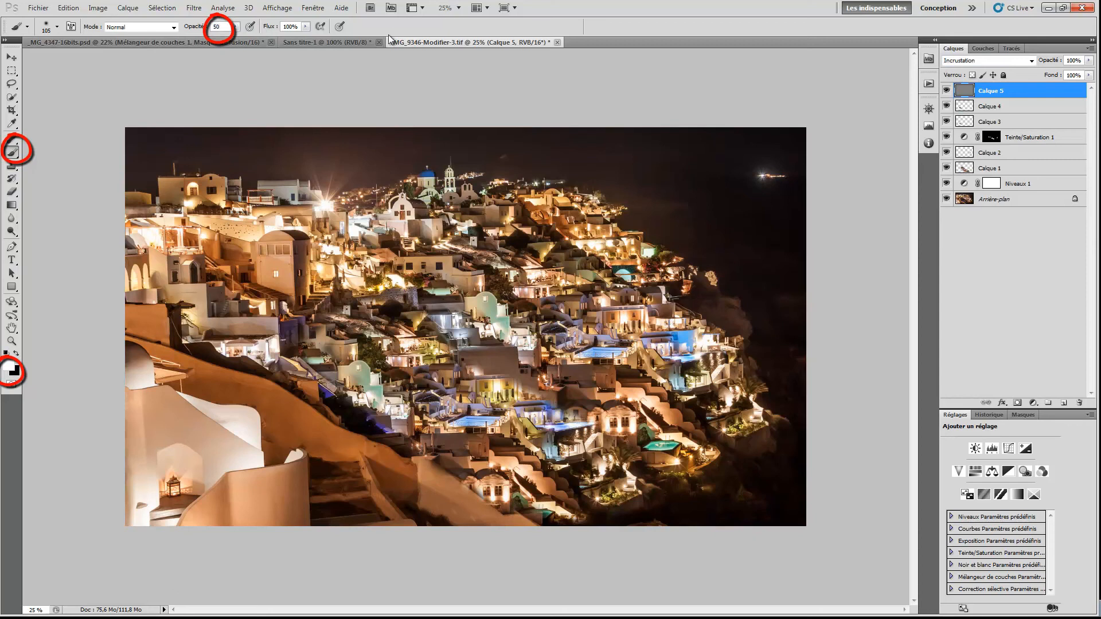
right_click(407, 295)
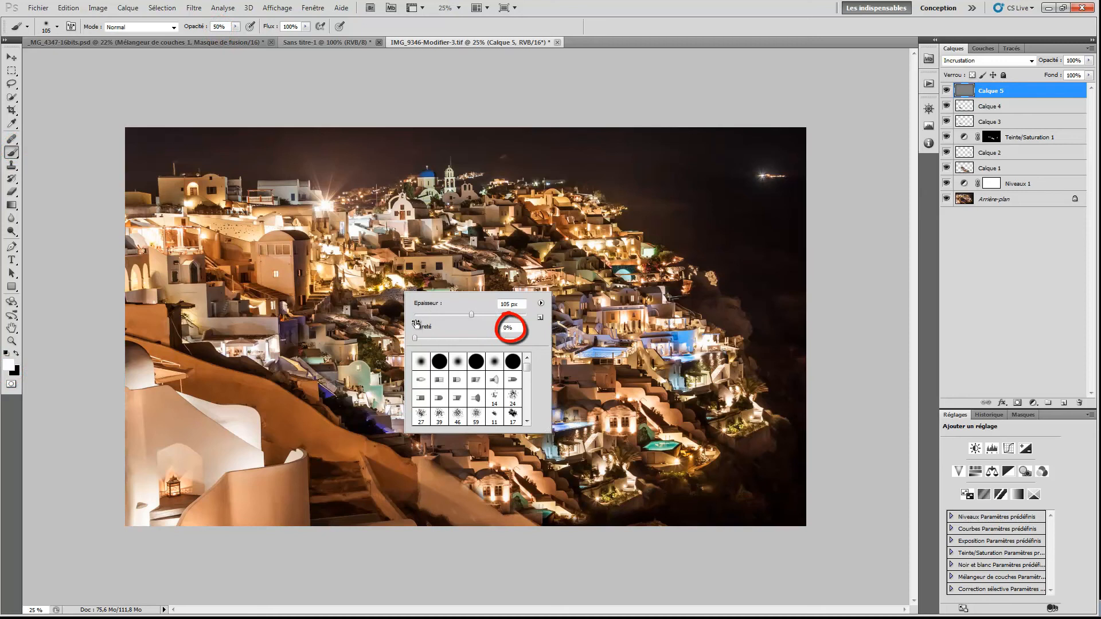
left_click(402, 265)
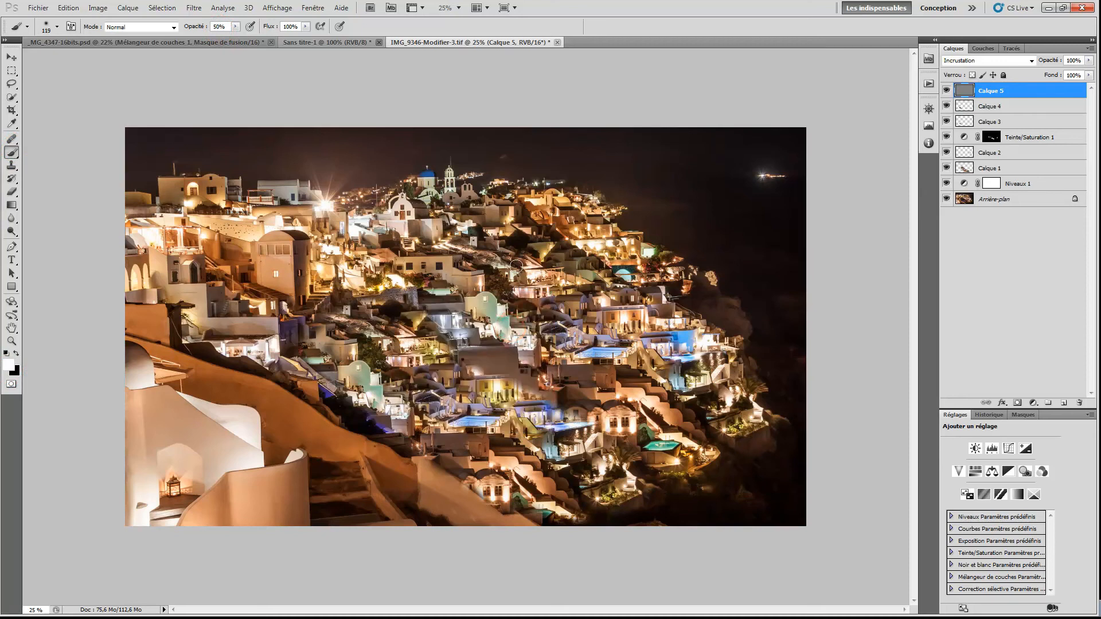
left_click_drag(409, 388, 427, 387)
left_click_drag(139, 335, 163, 350)
mouse_move(242, 412)
left_mouse_down()
mouse_move(274, 409)
mouse_move(319, 445)
left_mouse_up()
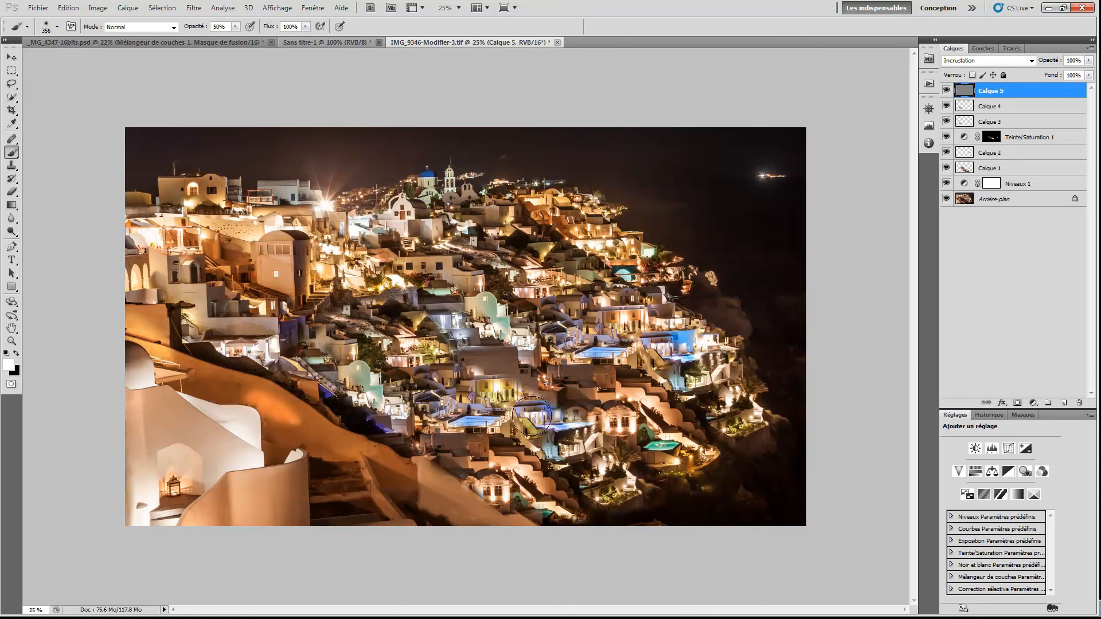
key("ctrl+z")
key("ctrl+alt+z")
key("ctrl+alt+z")
key("ctrl+alt+z")
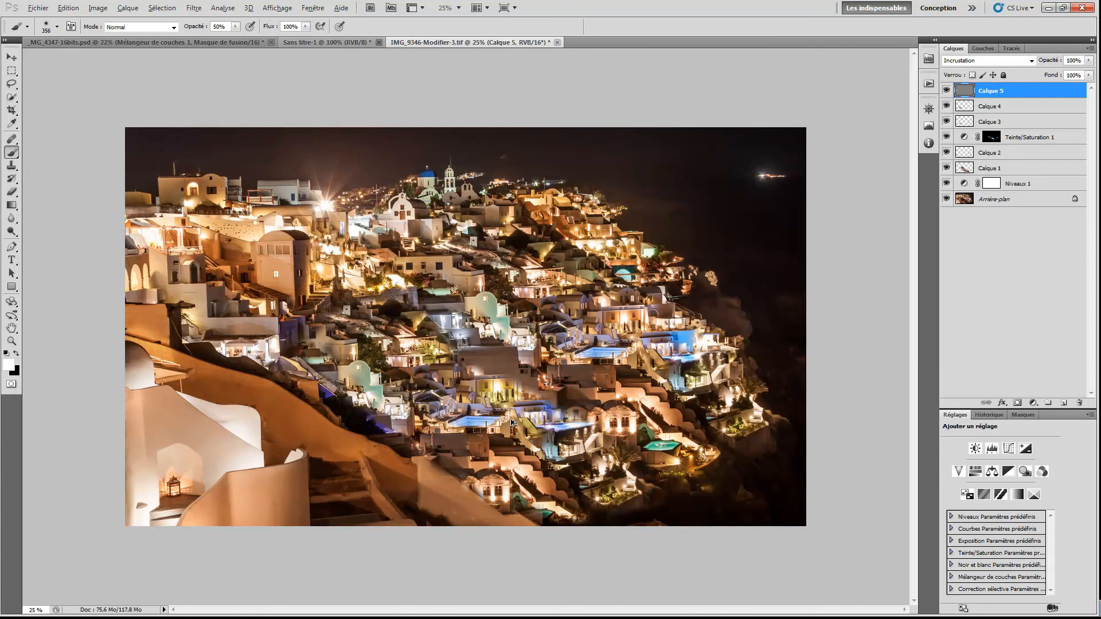
Step: Set the brush flow to 43% and lighten the orange wall, the steps and the white foreground walls on the gray layer
left_click_drag(270, 27, 252, 30)
mouse_move(166, 321)
left_mouse_down()
mouse_move(151, 338)
mouse_move(286, 422)
left_mouse_up()
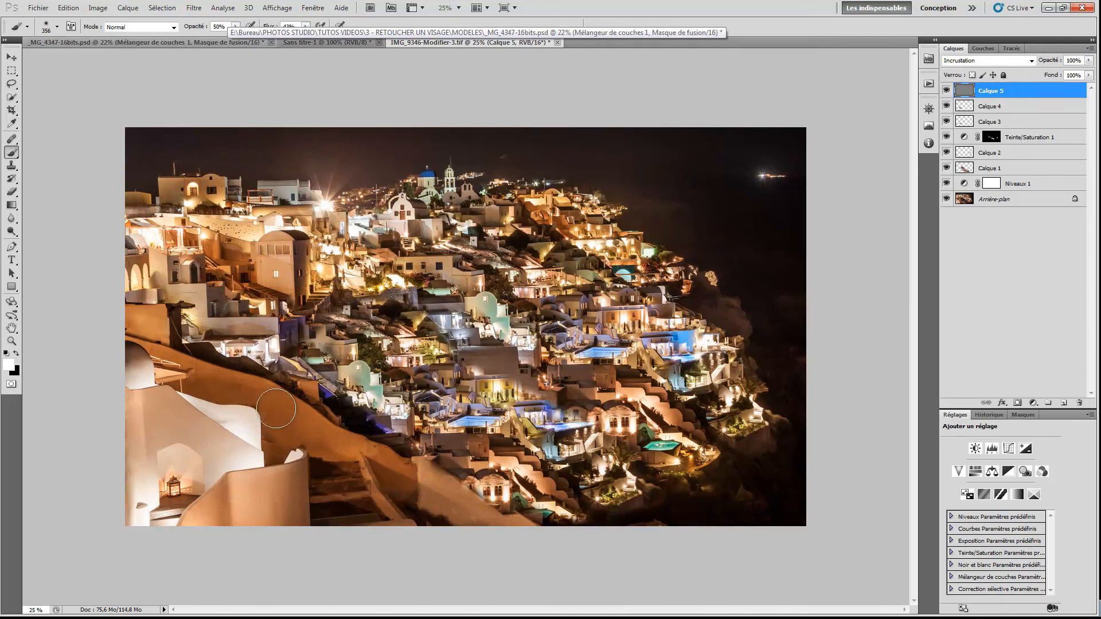
mouse_move(241, 393)
left_mouse_down()
mouse_move(317, 457)
mouse_move(362, 456)
mouse_move(489, 526)
left_mouse_up()
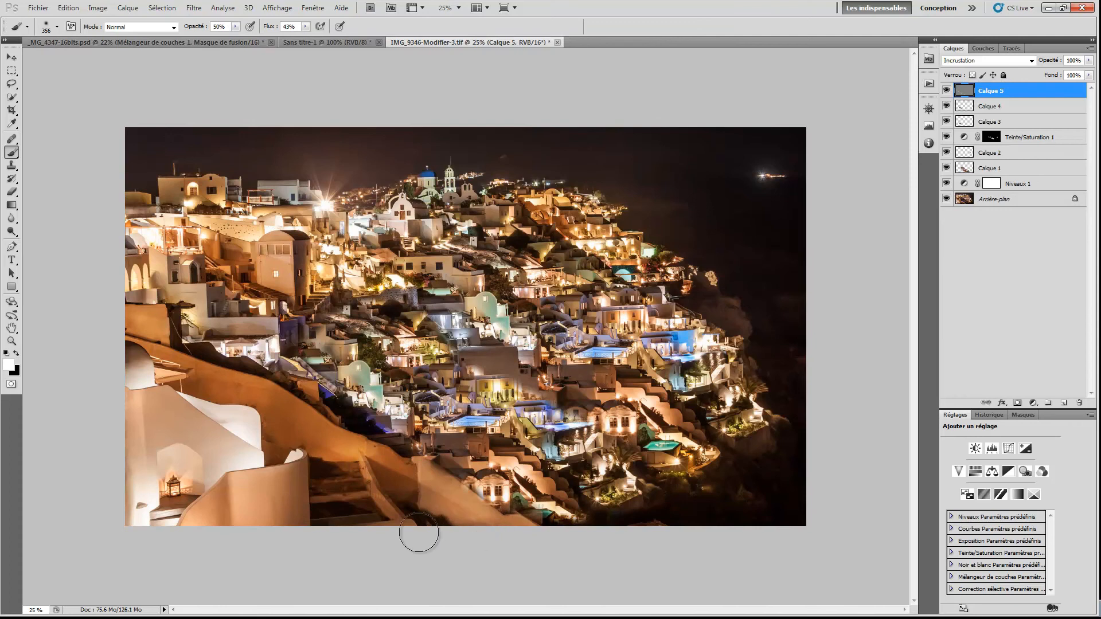
left_click_drag(177, 494, 195, 491)
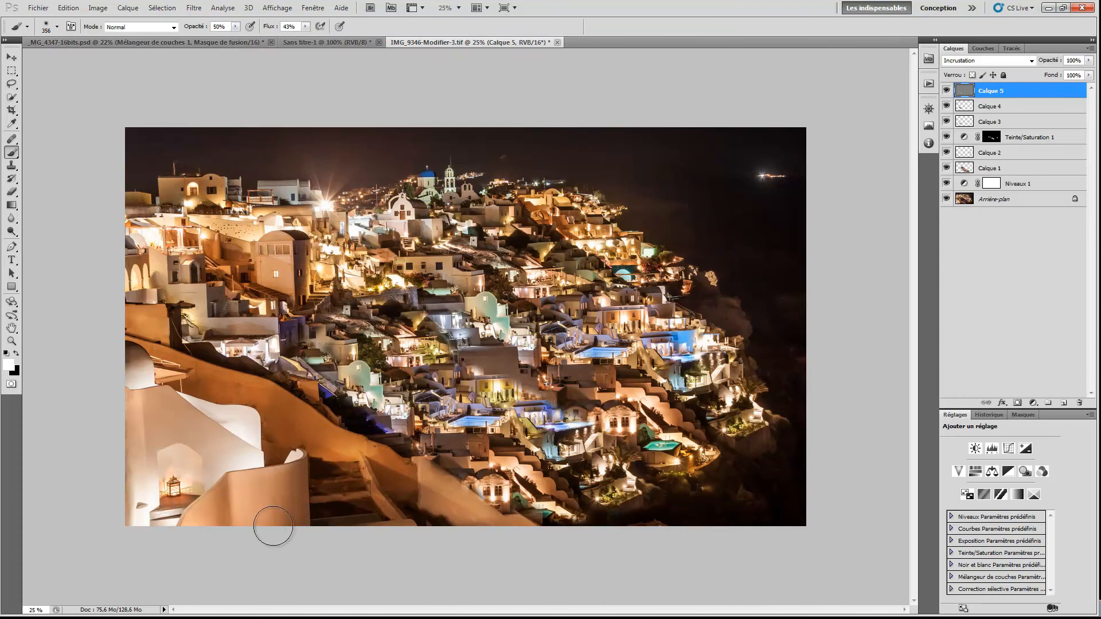
left_click_drag(267, 526, 321, 523)
left_click_drag(152, 448, 167, 420)
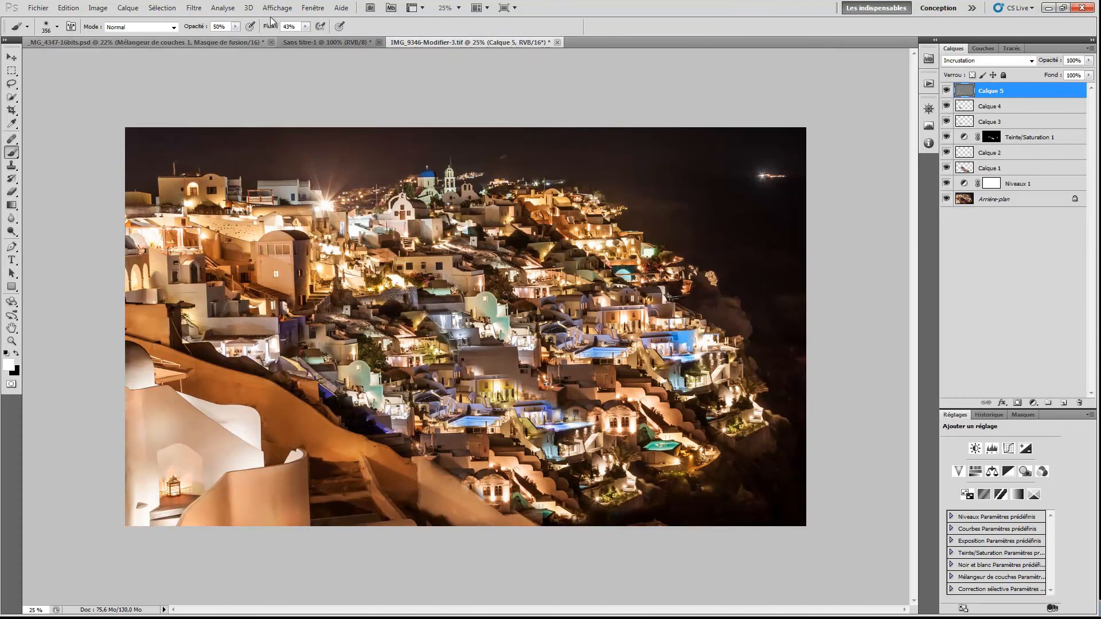
Step: Raise the brush flow to 63% and lighten dark house facades across the village and hillside on the gray layer
left_click_drag(243, 275, 279, 272)
left_click_drag(200, 192, 209, 195)
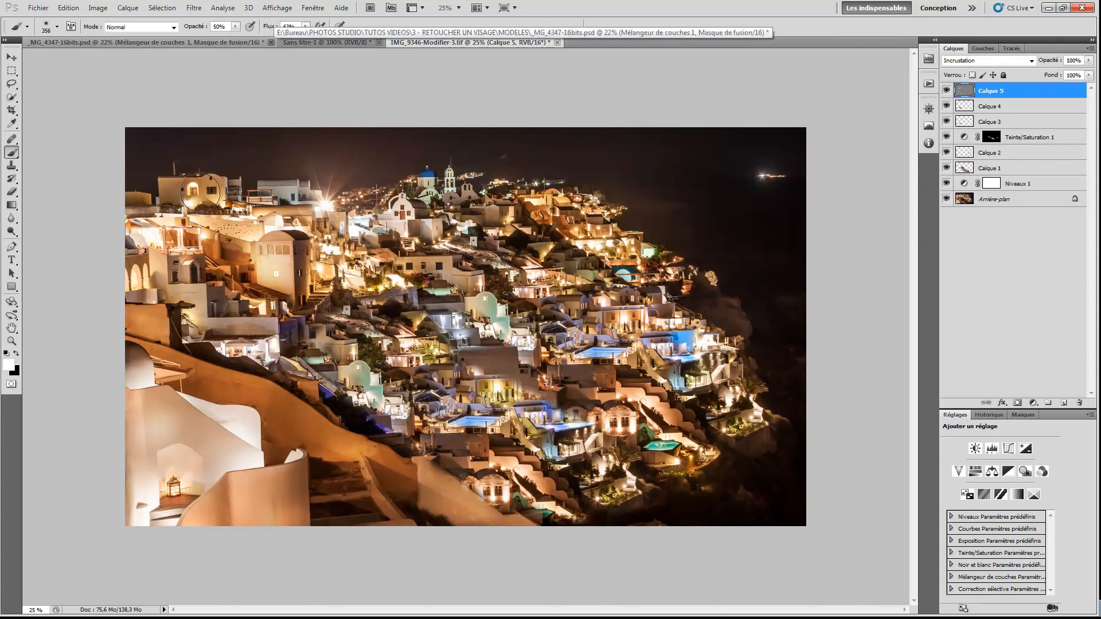
left_click_drag(431, 195, 538, 226)
left_click_drag(675, 408, 699, 431)
left_click_drag(502, 472, 543, 487)
mouse_move(509, 360)
left_mouse_down()
mouse_move(522, 366)
mouse_move(483, 367)
left_mouse_up()
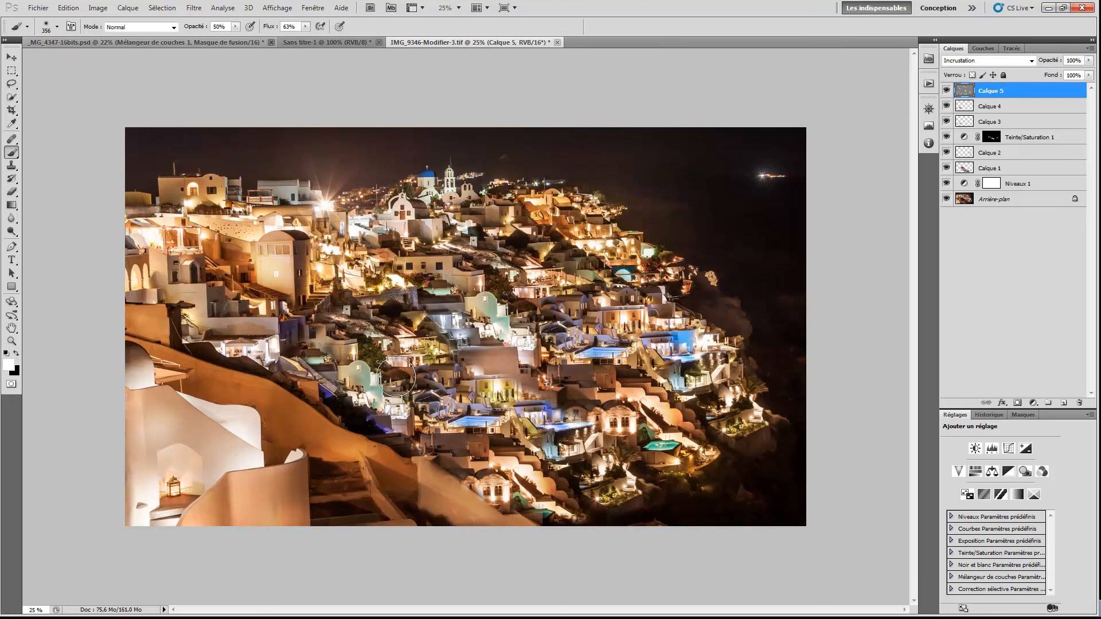
left_click_drag(397, 369, 409, 384)
left_click_drag(210, 310, 187, 299)
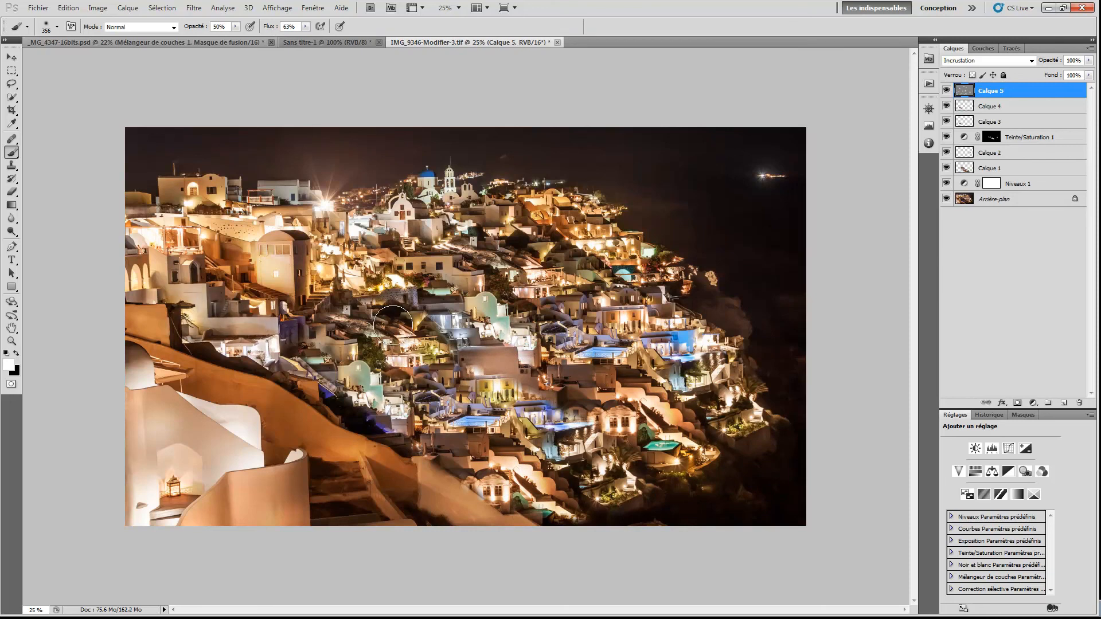
Step: Compare the photo with and without the gray dodging layer, leaving the layer visible
left_click(945, 92)
left_click(945, 92)
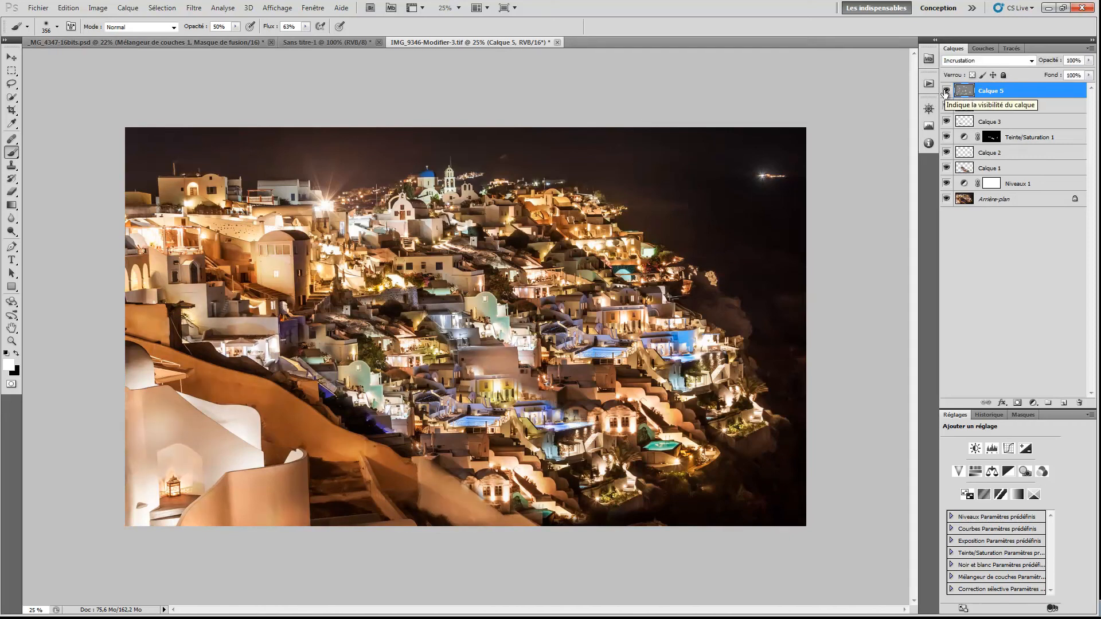
left_click(945, 91)
left_click(946, 91)
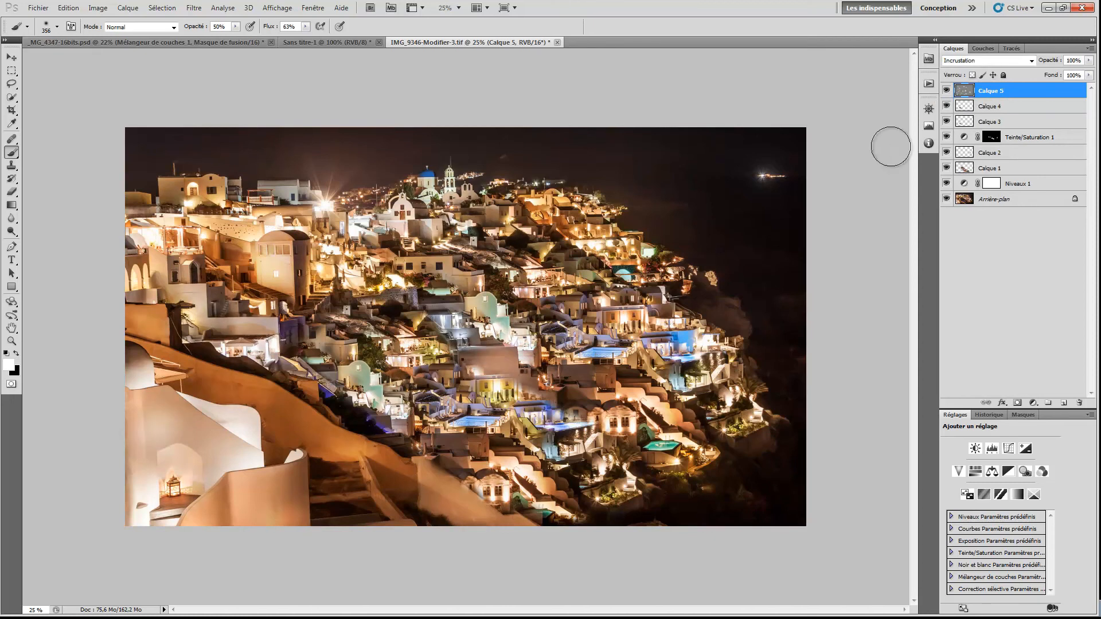
Step: Create a new layer and heal away the bright lights on the dark sea with an enlarged Healing Brush
left_click(1063, 404)
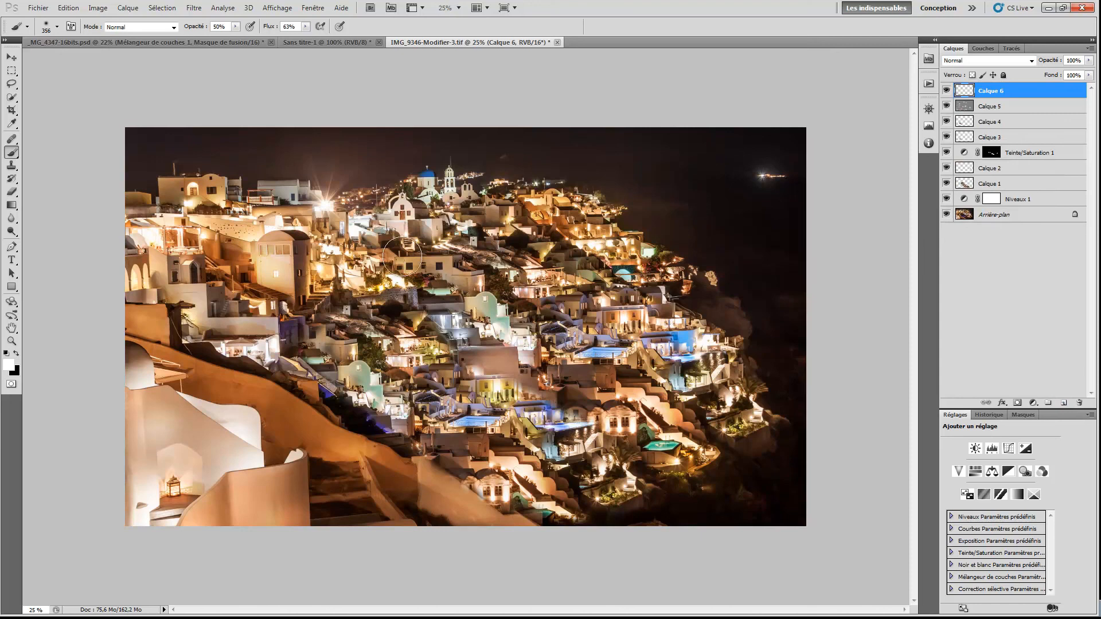
left_click(11, 141)
left_click(12, 141)
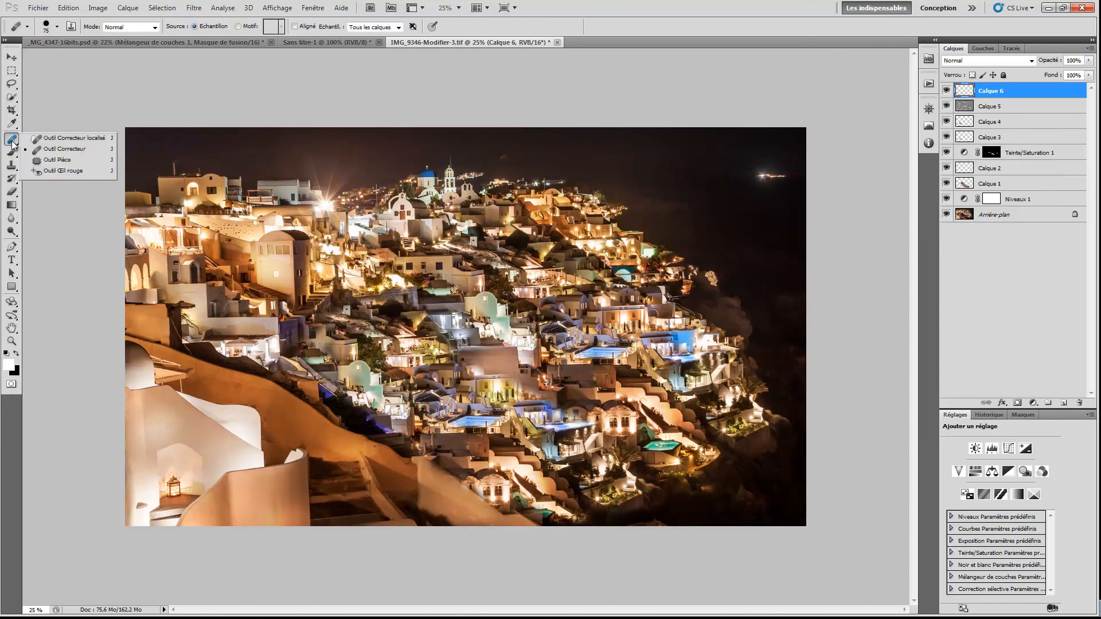
left_click(35, 148)
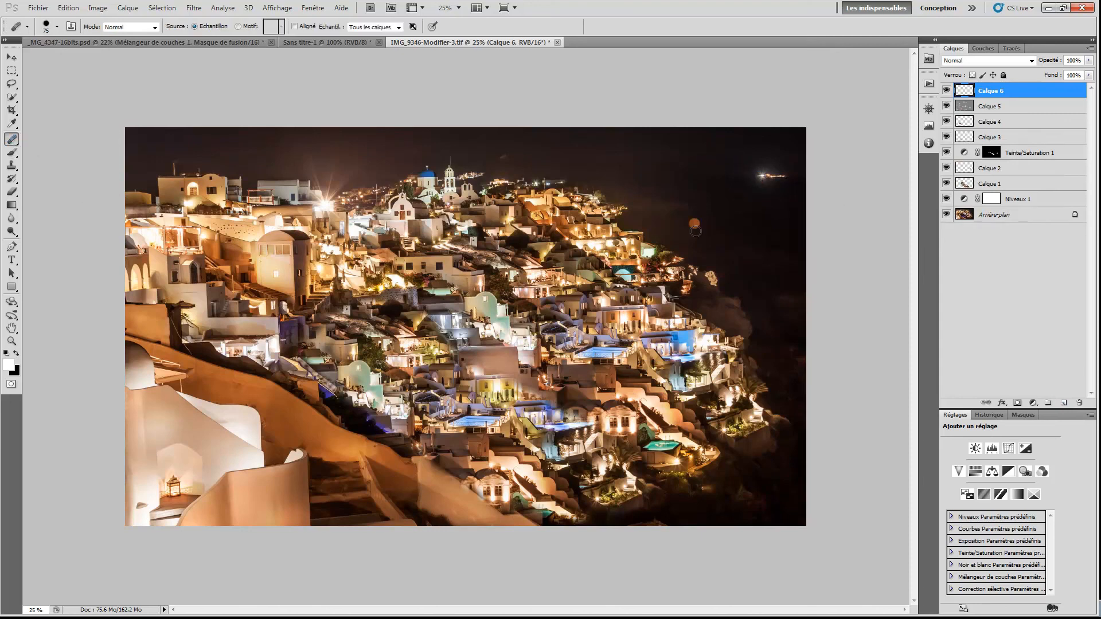
key("bracketright")
key("bracketright")
left_click_drag(751, 177, 785, 176)
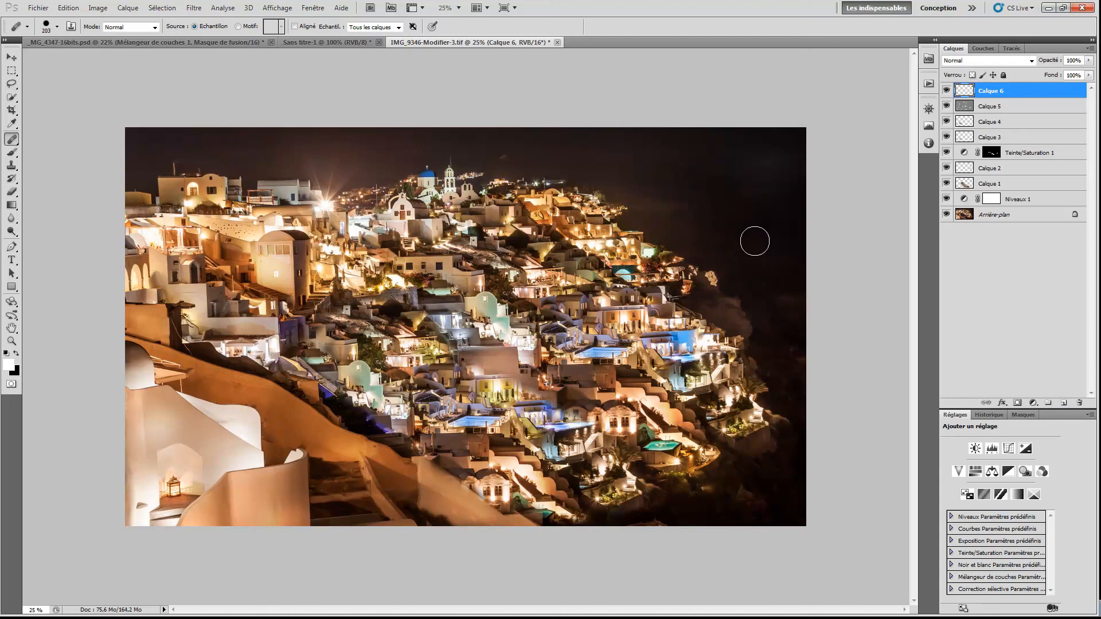
Step: Examine the cloned houses around the pools and their edge along the orange wall at closer zoom
left_click(12, 139)
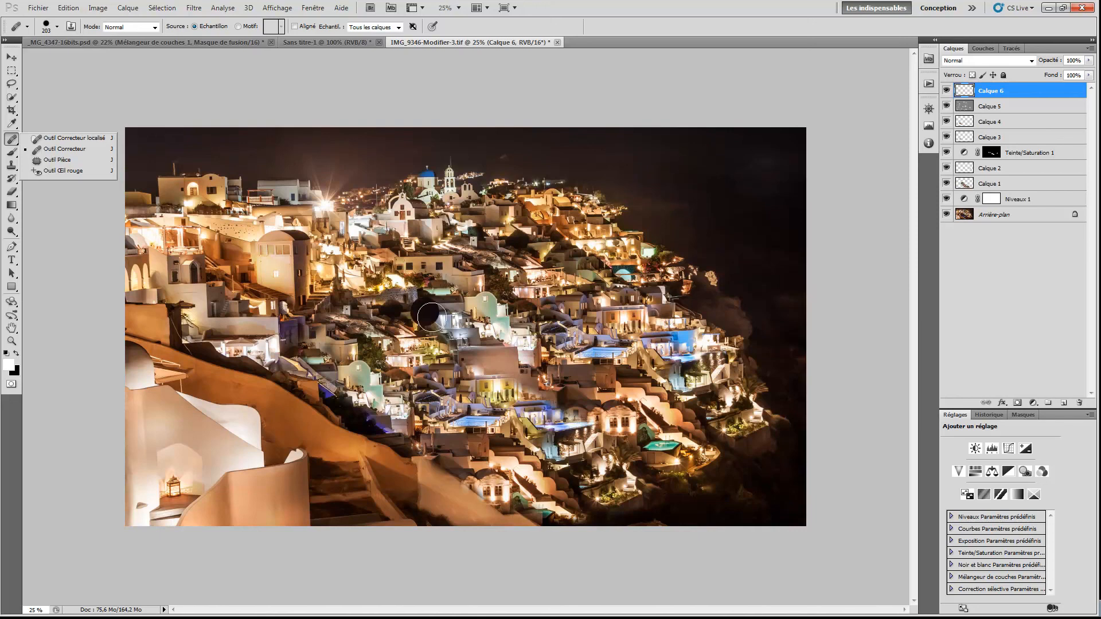
scroll(423, 413, "up", 8)
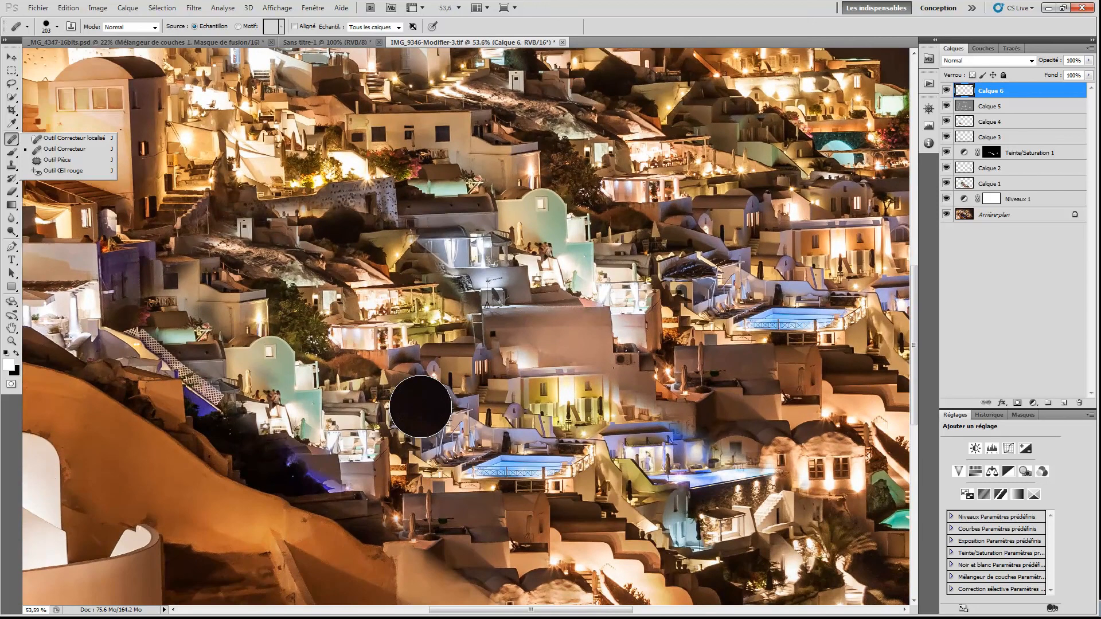
scroll(421, 406, "down", 3)
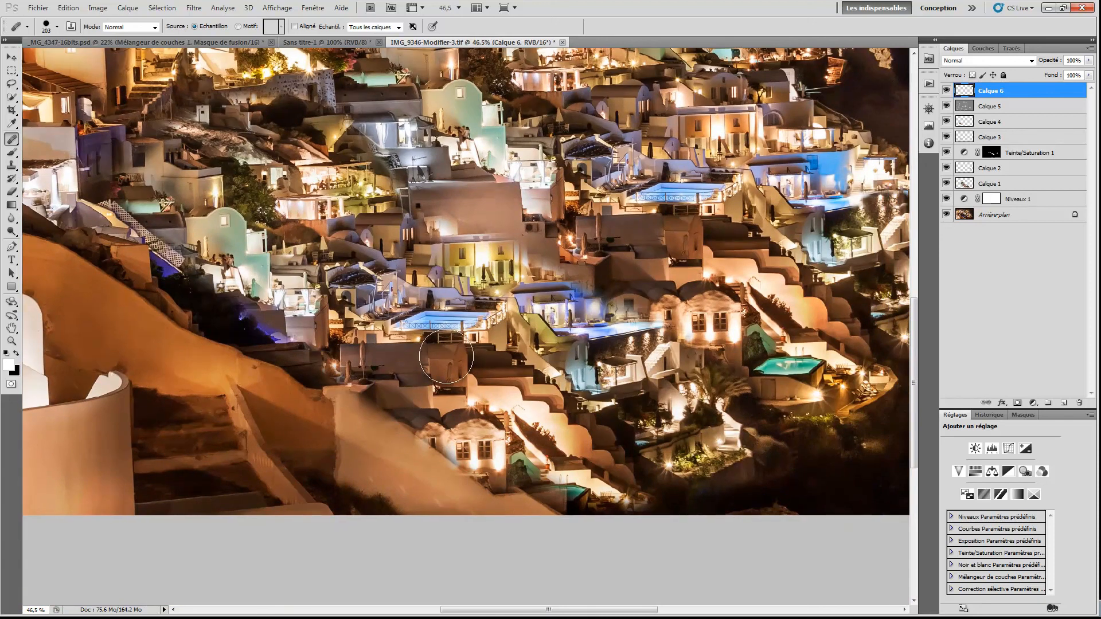
left_click_drag(446, 356, 423, 347)
left_click(410, 482)
left_click(535, 352)
left_click(541, 381)
scroll(541, 380, "down", 1)
left_click(760, 278)
Step: Add a layer mask to Calque 1 and test it by inverting it to black and back to white
left_click(987, 183)
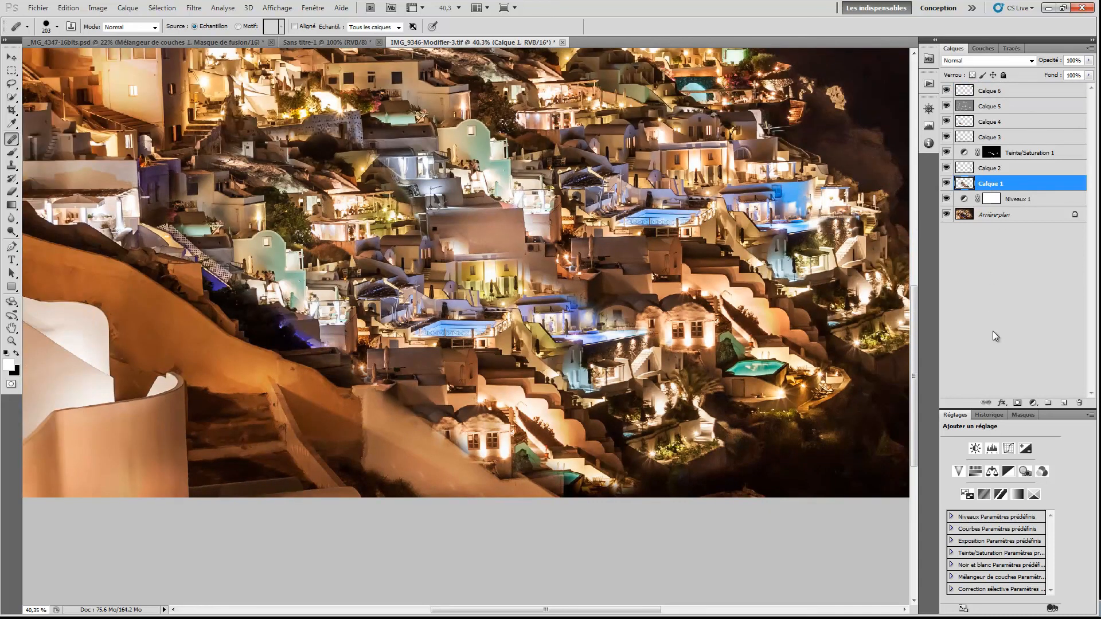
left_click(1017, 403)
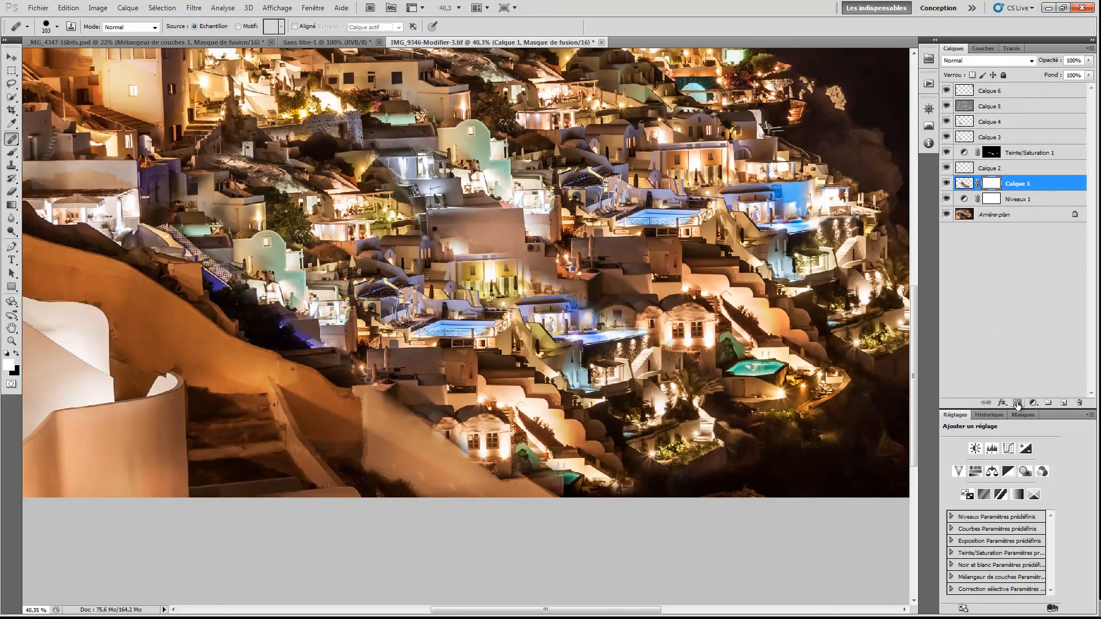
left_click(350, 334)
key("ctrl+i")
left_click(89, 378)
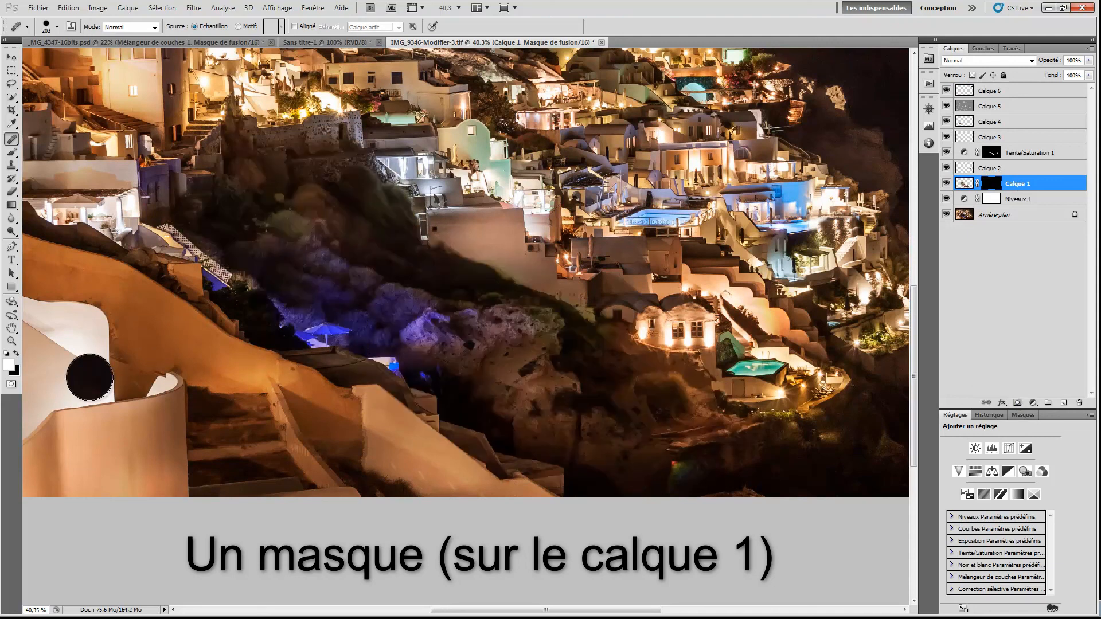
key("ctrl+i")
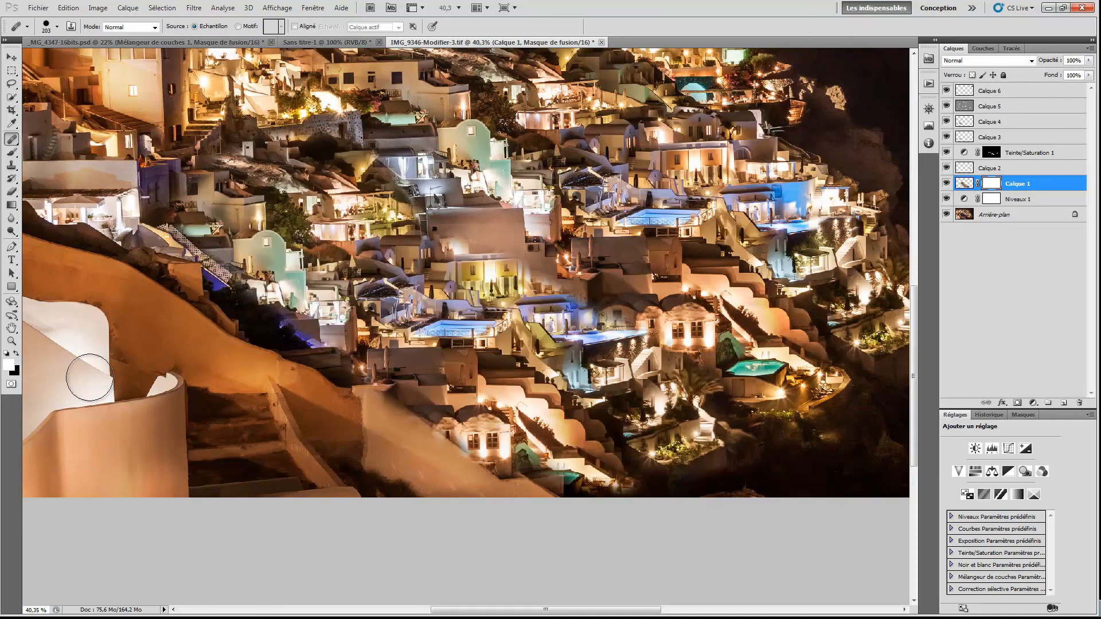
Step: Mask out the clone spill along the lower wall's edge with a 177 px black brush on Calque 1's mask
key("b")
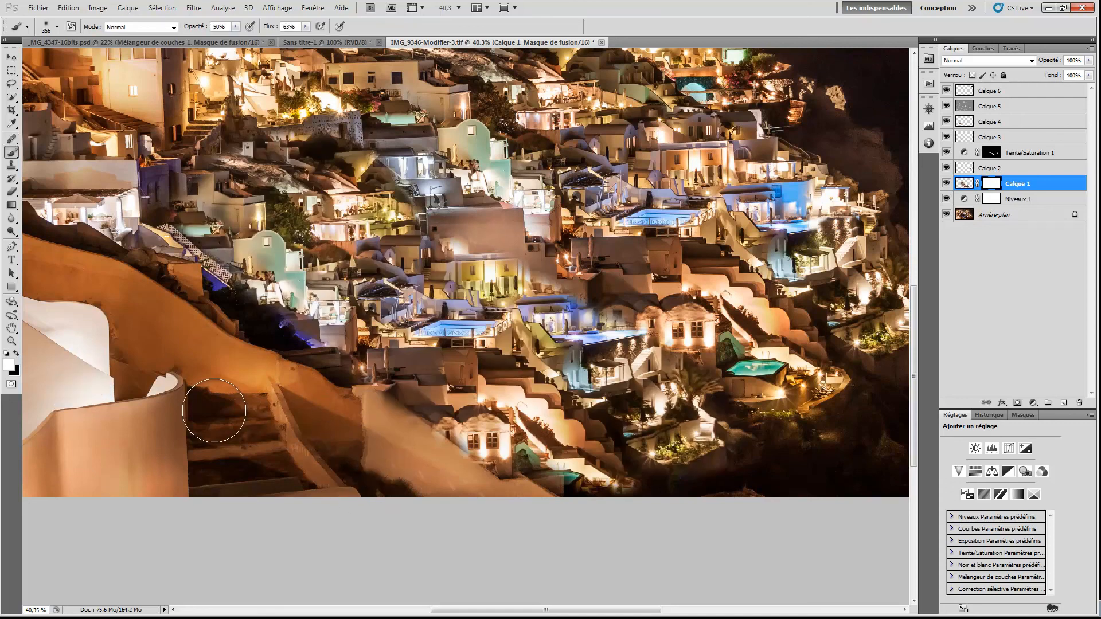
key("x")
key("[")
key("[")
key("[")
key("[")
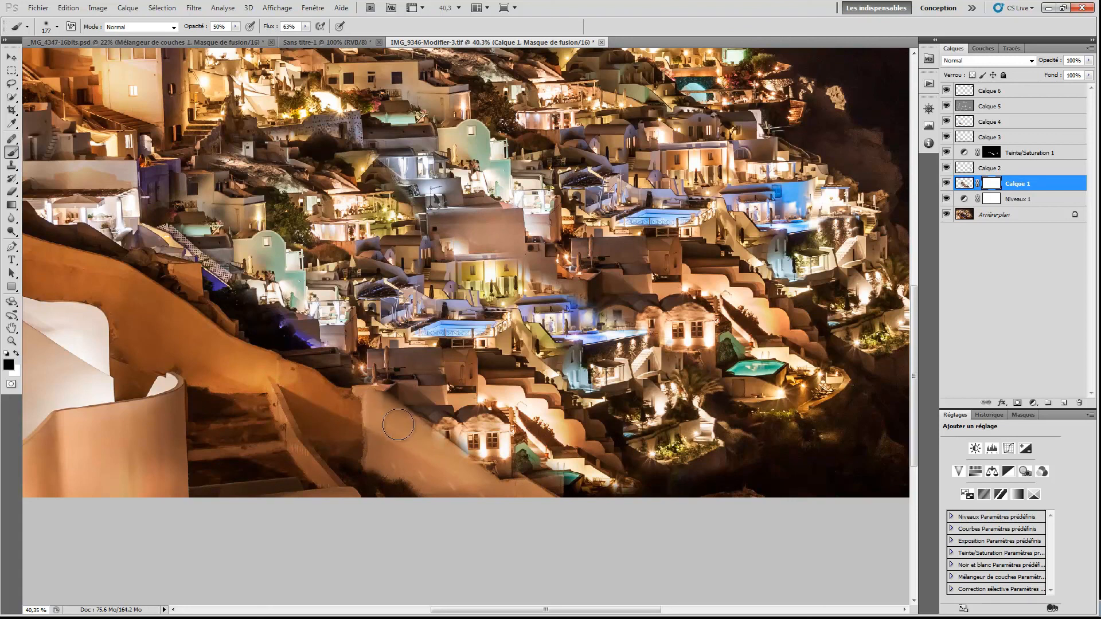
left_click_drag(450, 461, 469, 478)
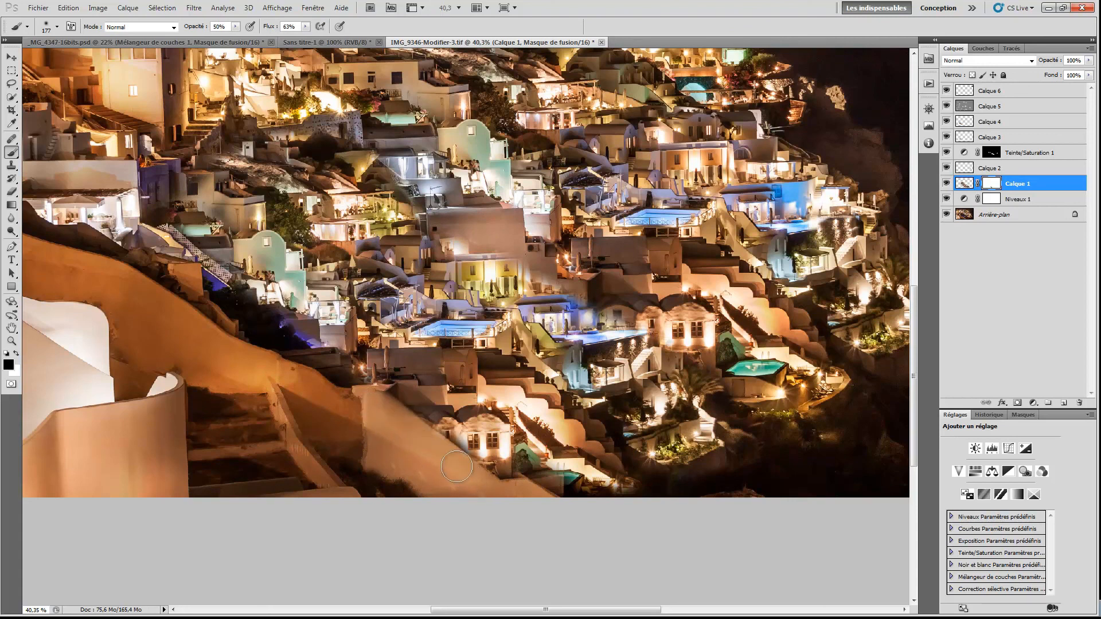
Step: Create a new layer above Calque 6, fill it with 50% gray and set its blend mode to Overlay (Incrustation)
left_click_drag(174, 300, 376, 471)
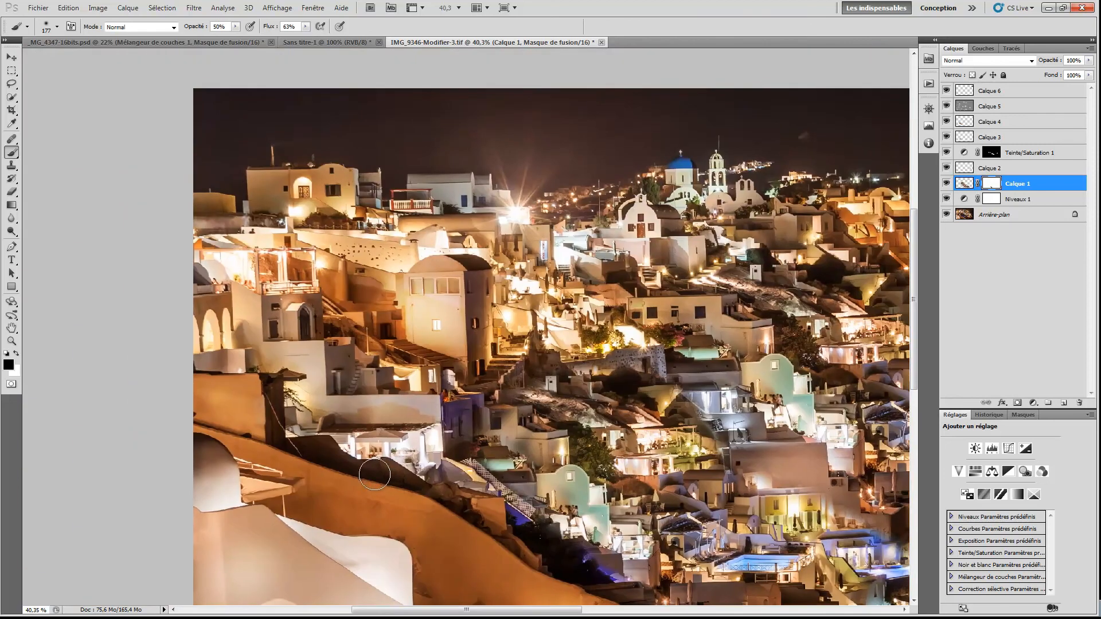
left_click_drag(678, 410, 411, 327)
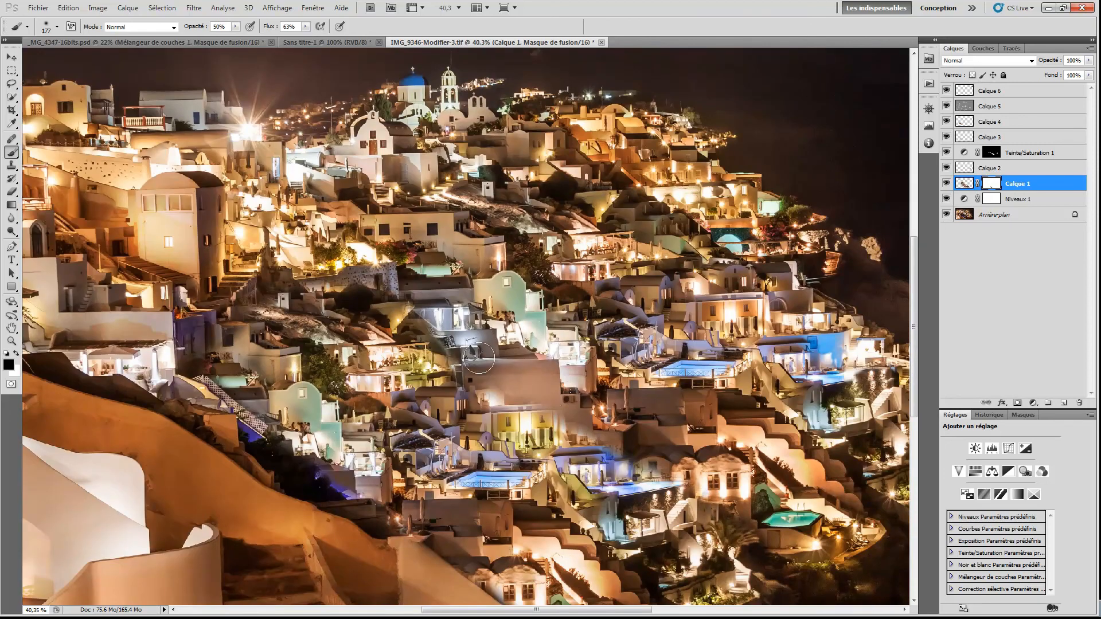
left_click_drag(649, 476, 494, 368)
scroll(642, 433, "down", 3)
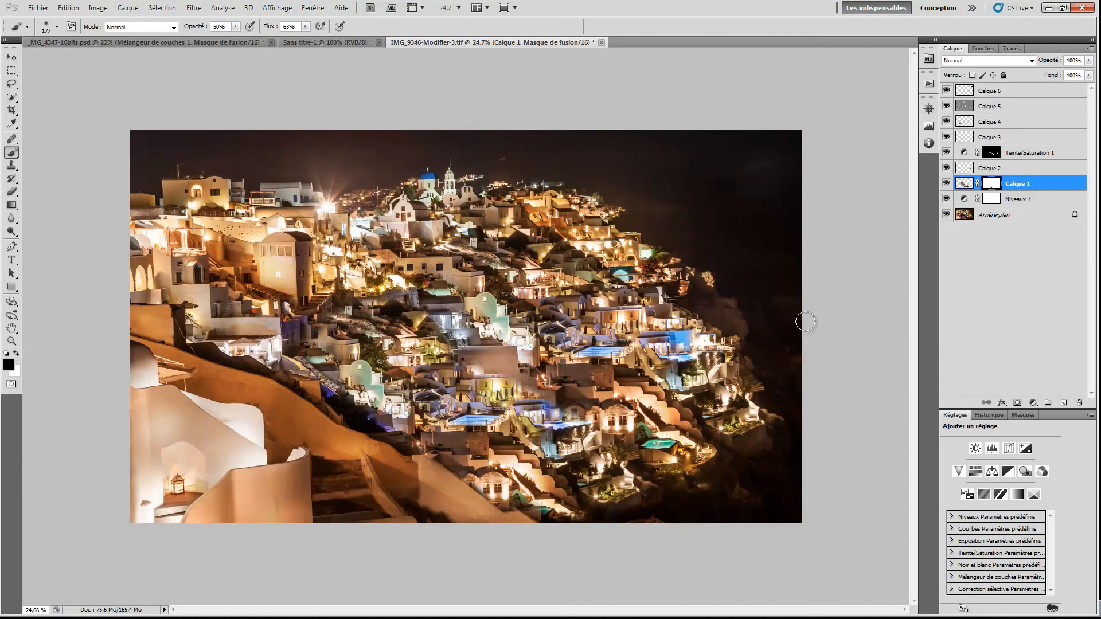
left_click(986, 91)
key("x")
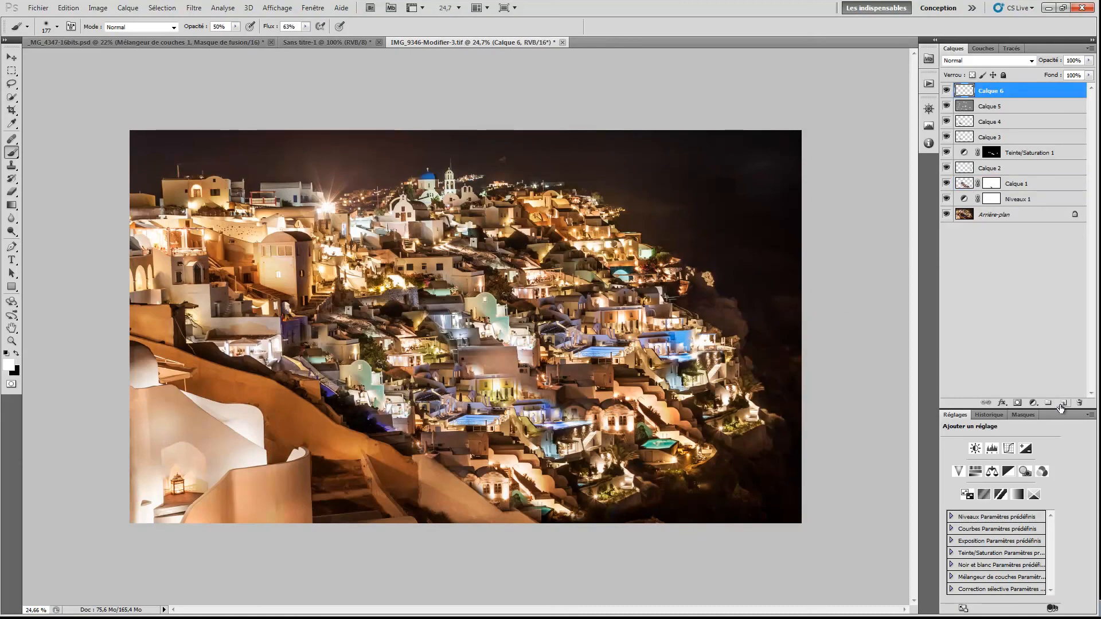
left_click(1062, 403)
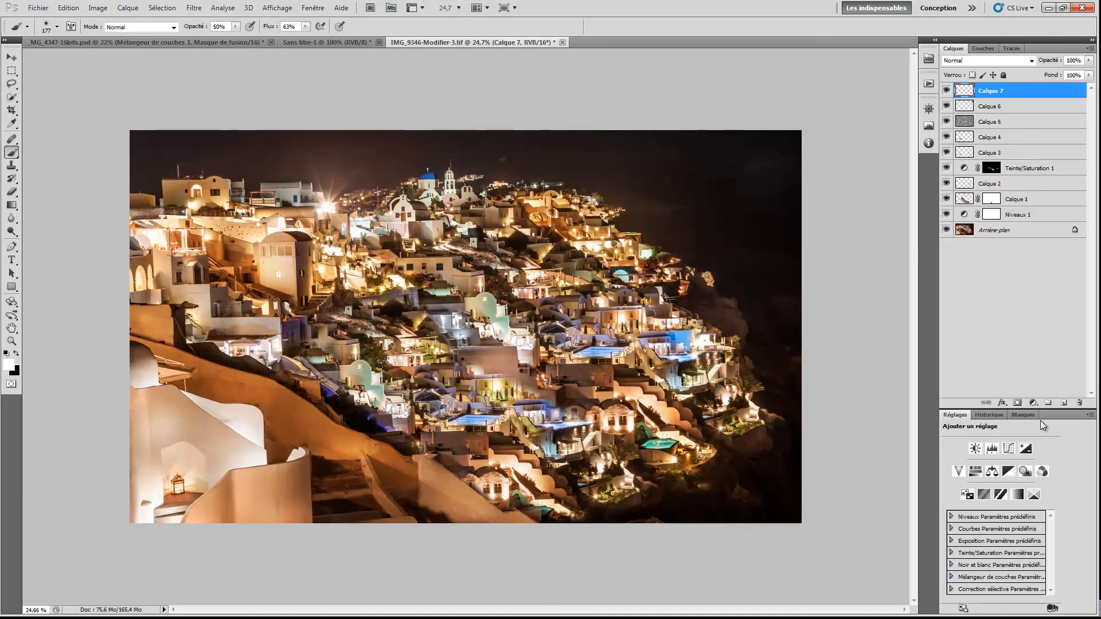
key("shift+F5")
left_click(627, 263)
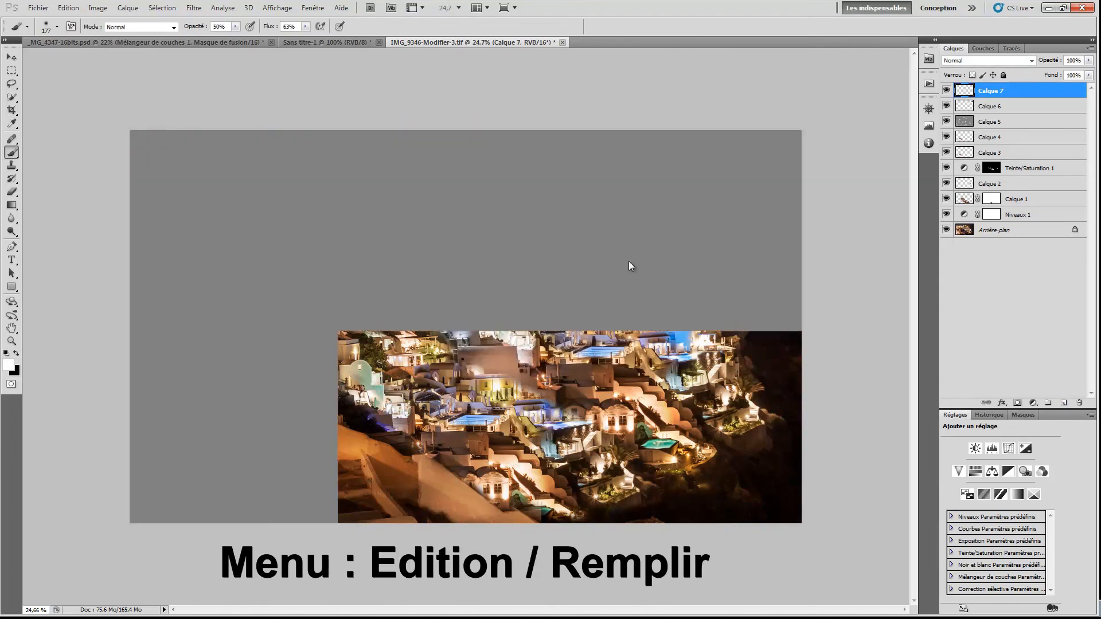
left_click(957, 61)
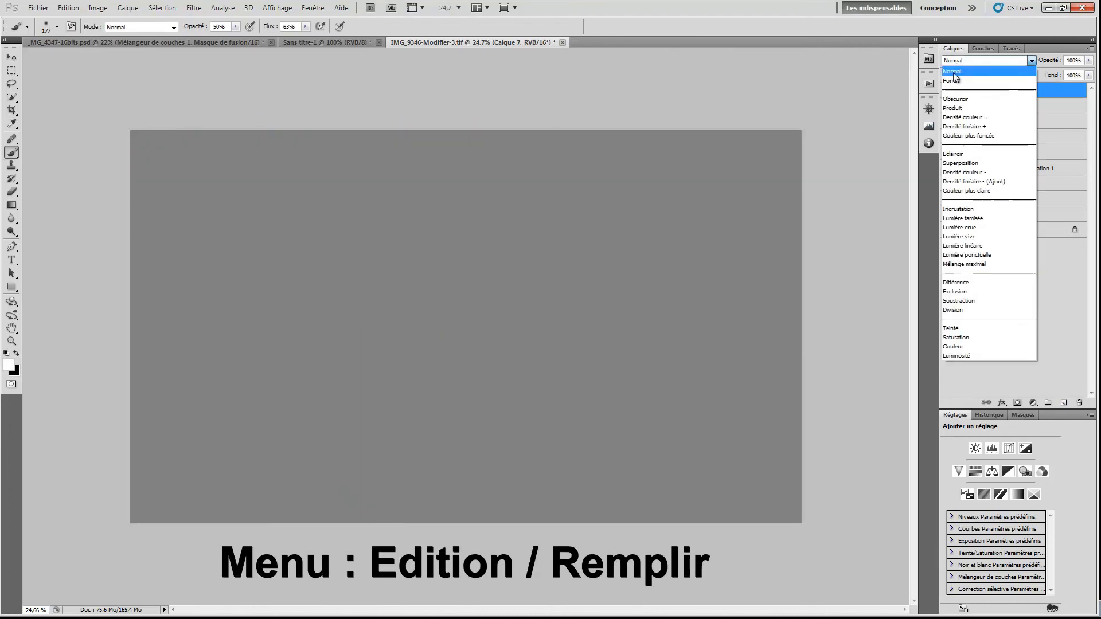
left_click(976, 210)
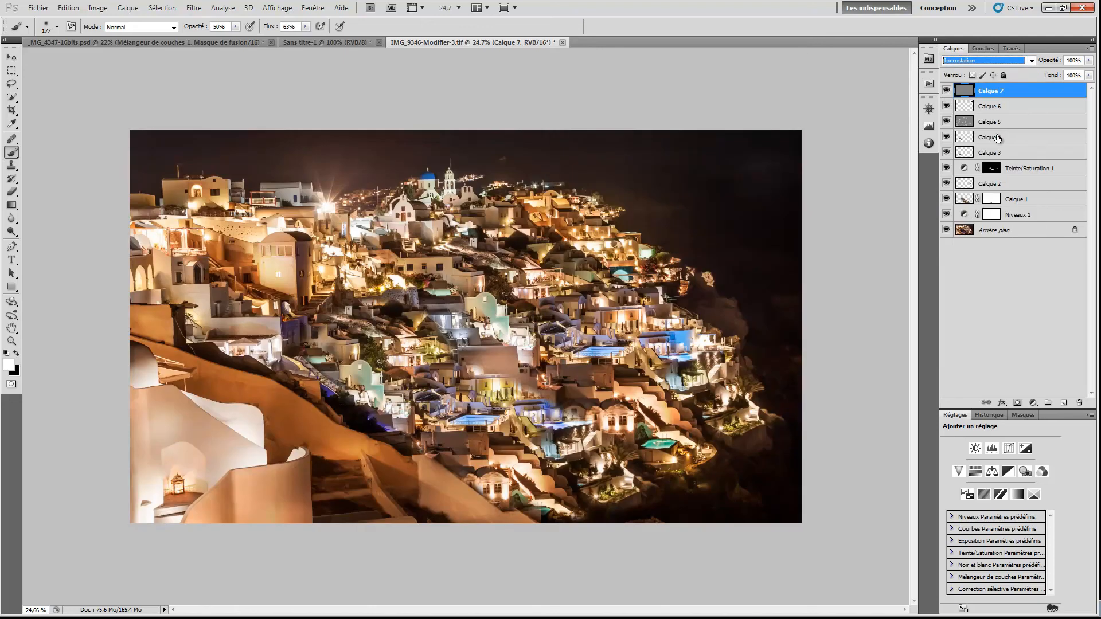
Step: Add a white 25 px Contour (stroke) layer style positioned Intérieur to Calque 7 as a border around the photo
right_click(1037, 94)
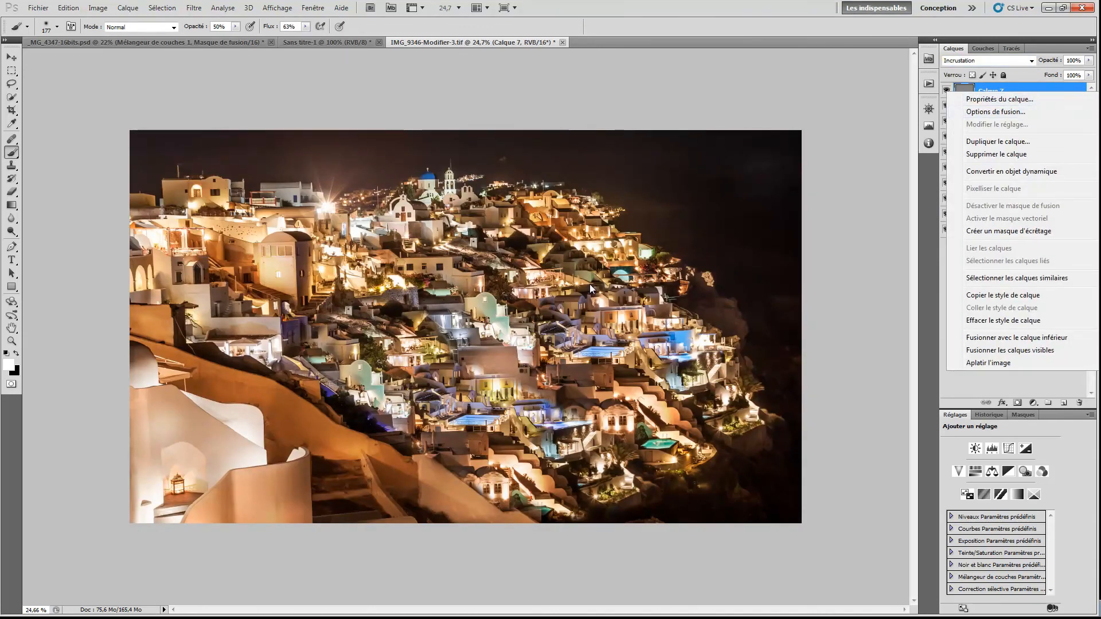
left_click(361, 370)
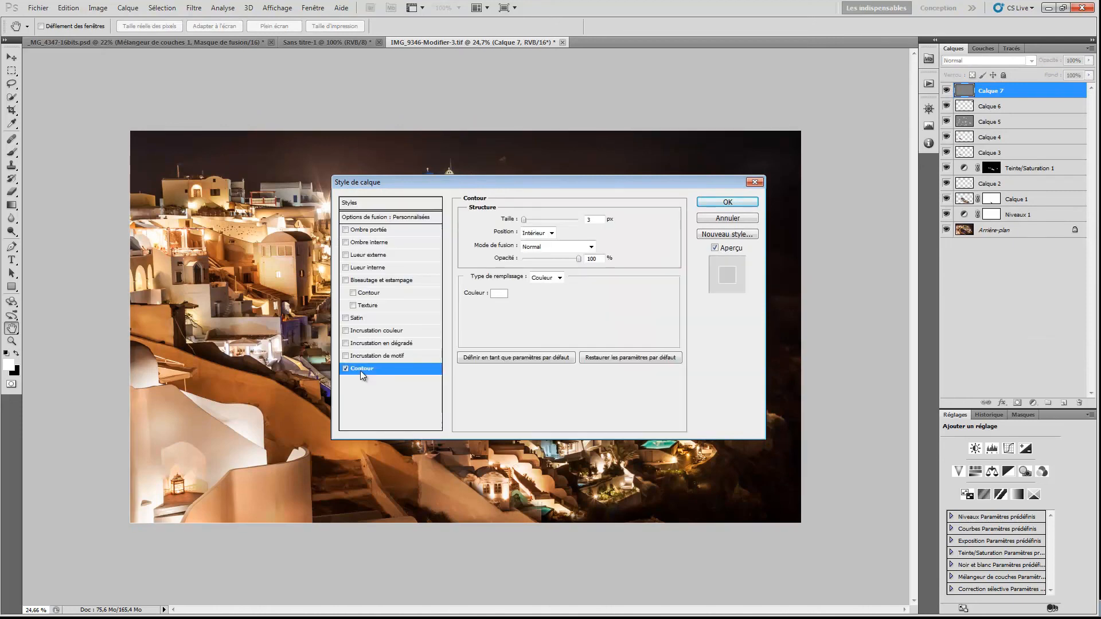
left_click(532, 237)
left_click(533, 250)
type("20")
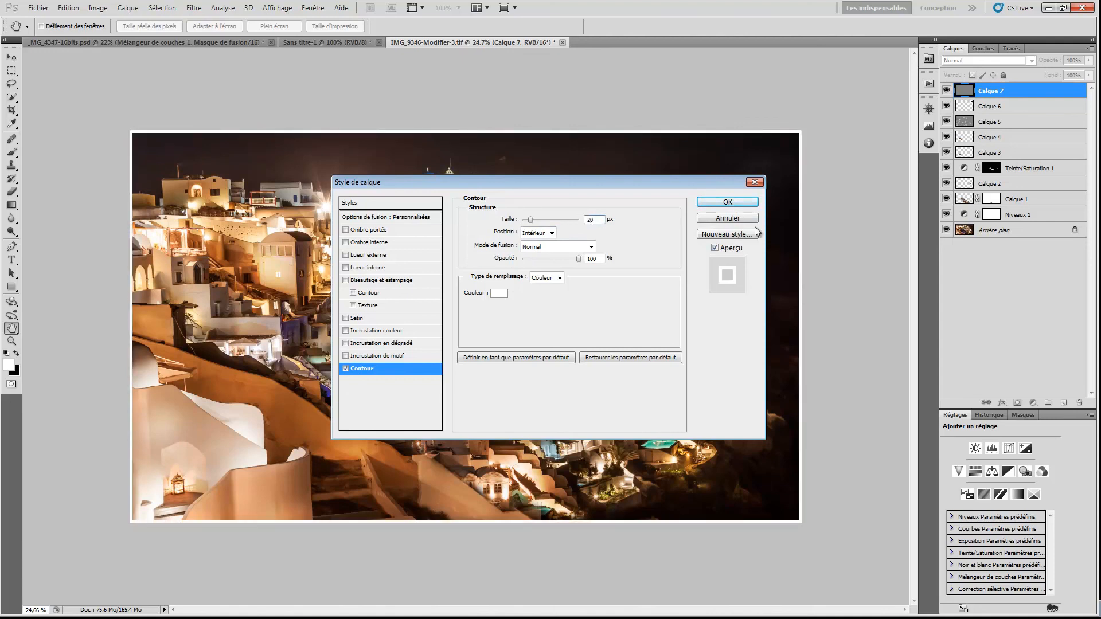
key("BackSpace")
type("5")
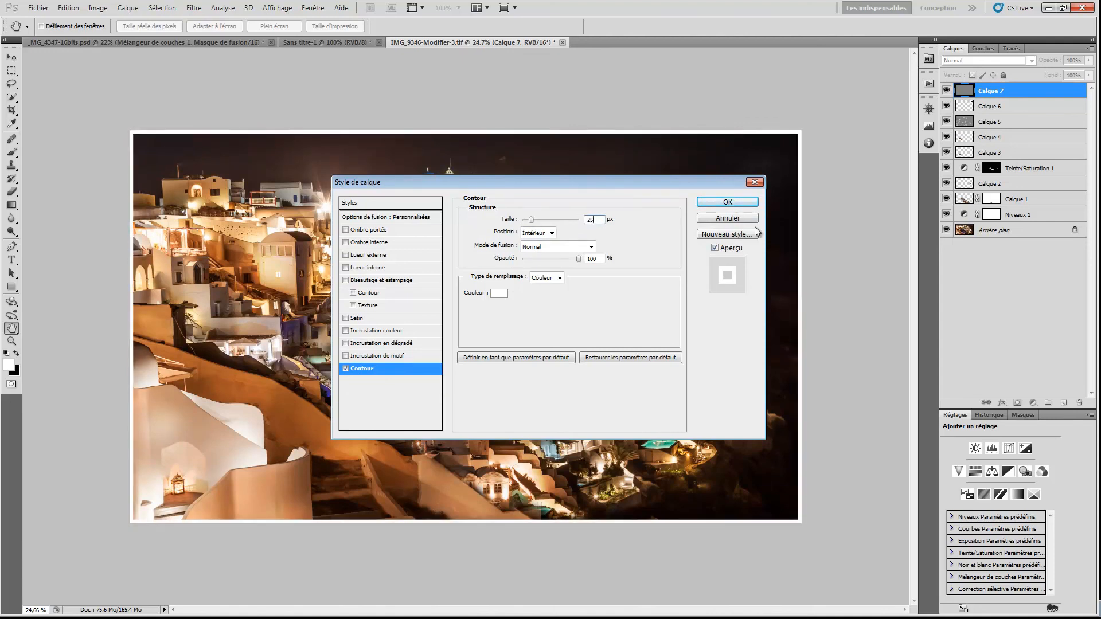
key("Return")
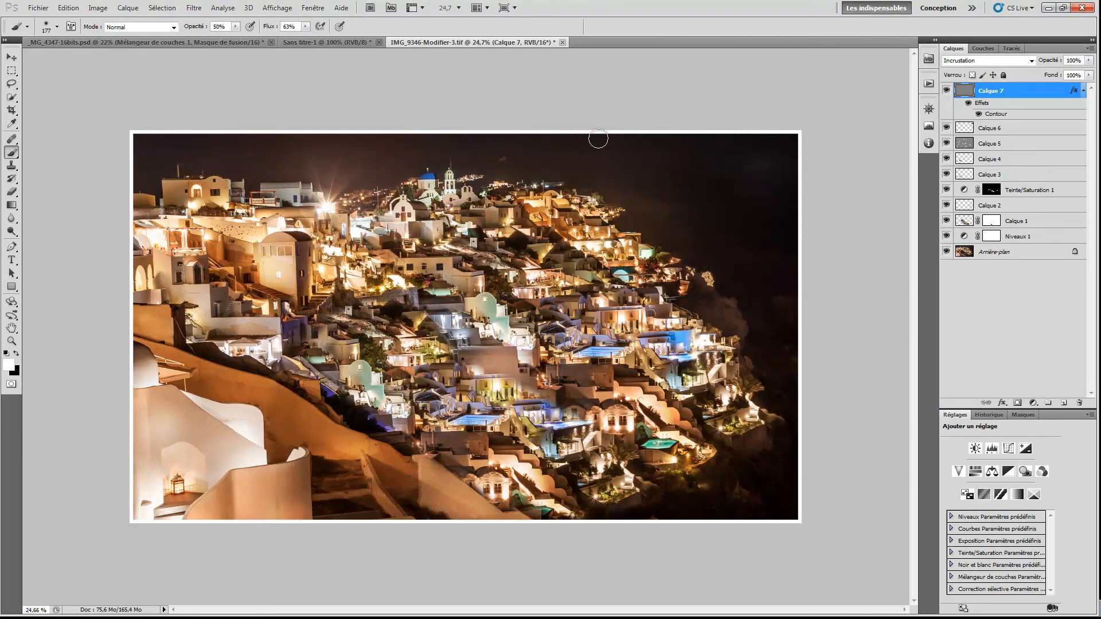
Step: Close IMG_9346-Modifier-3.tif and save its changes with ZIP image compression and RLE layer compression
left_click(563, 43)
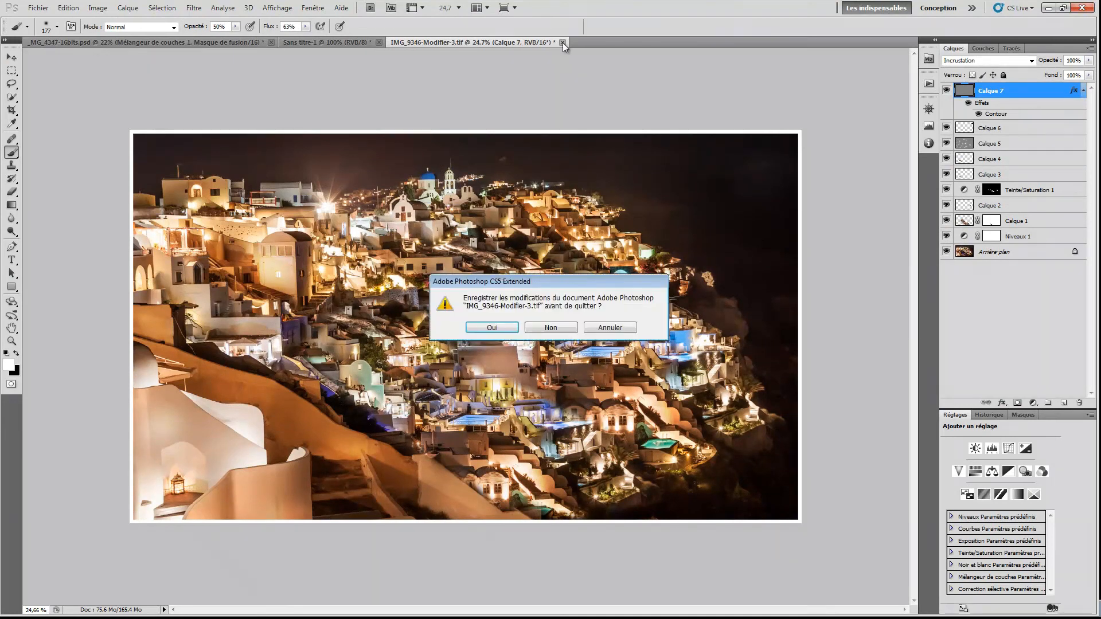
left_click(492, 327)
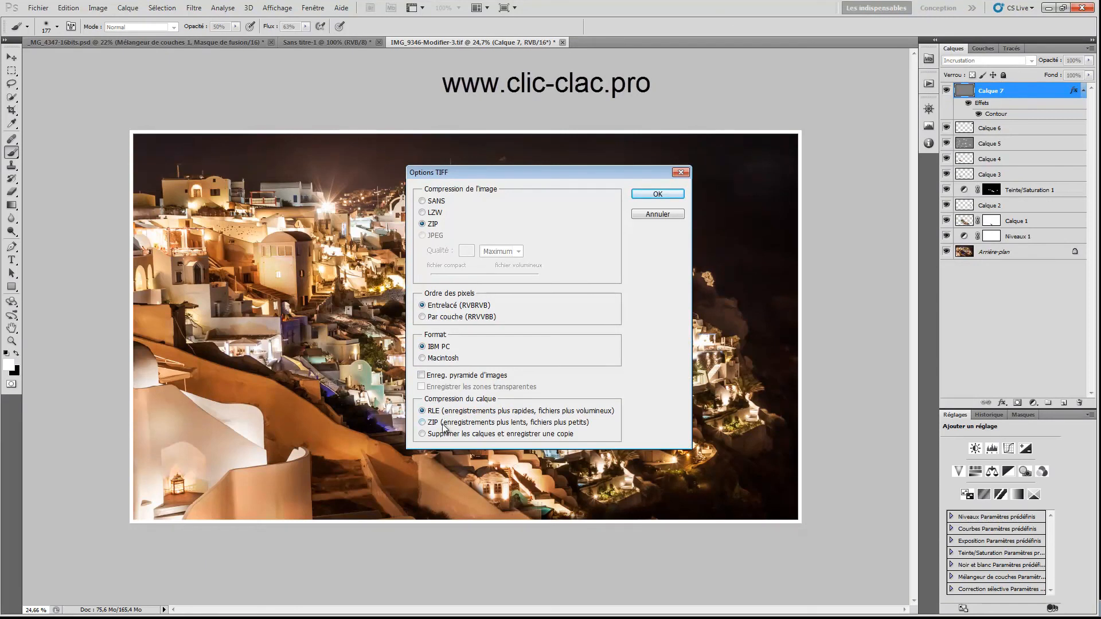
left_click(656, 195)
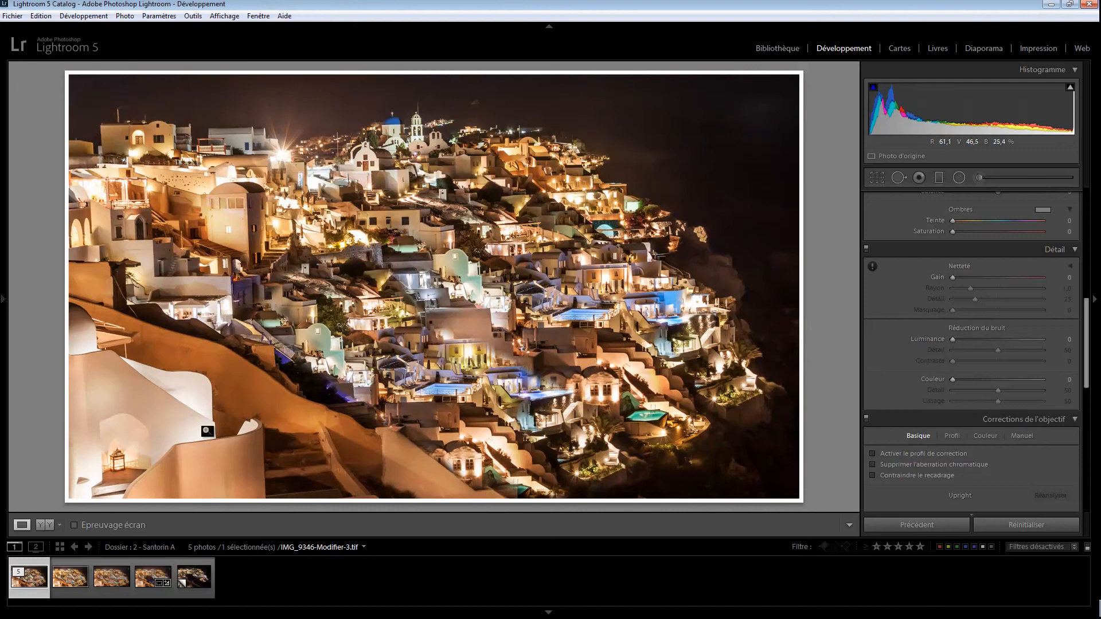
Step: Display the original IMG_9346.CR2 / Copie 1 photo in Lightroom to compare it with the retouched version
left_click(196, 594)
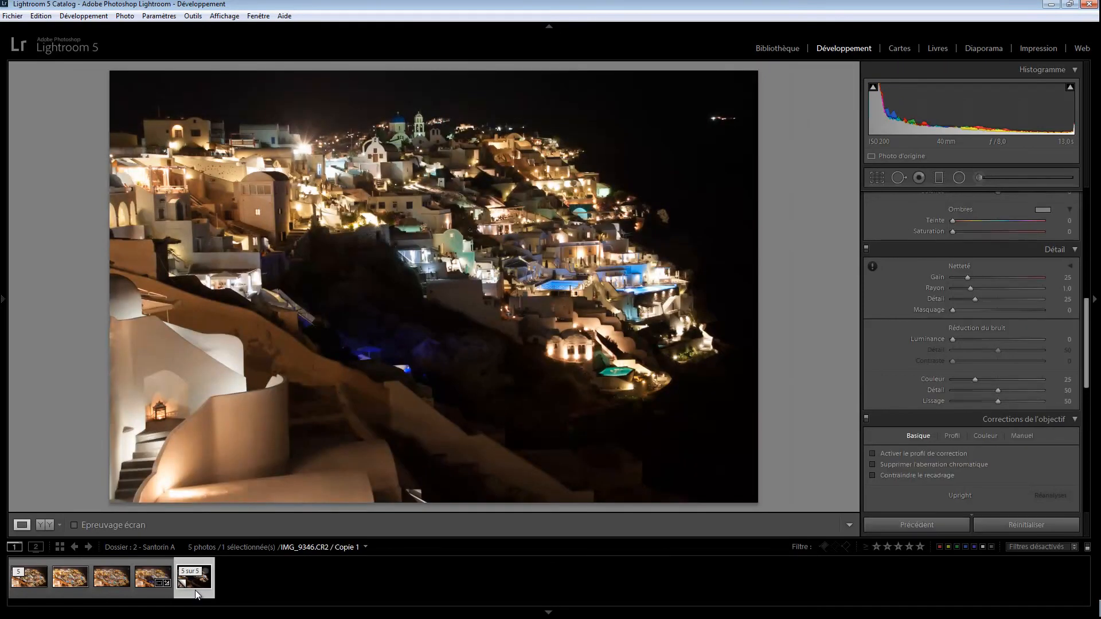